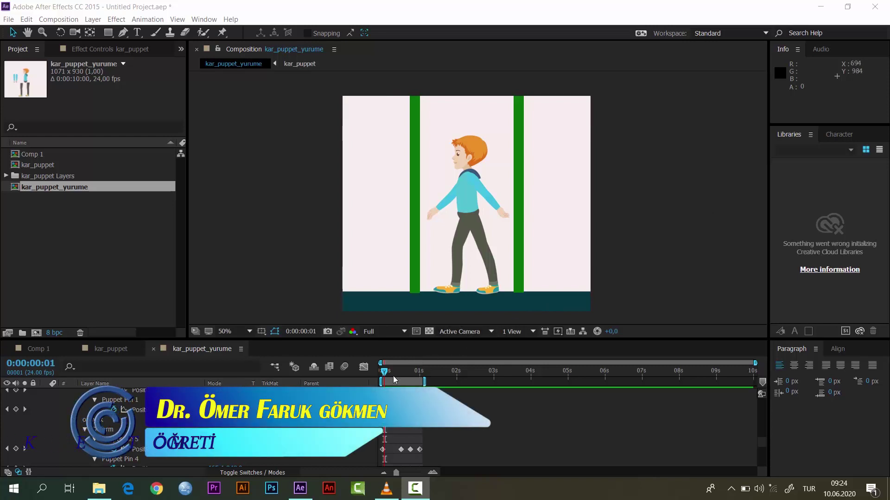
Scrub through the walk and back to frame 0, then zoom the timeline in on the puppet keyframes.
mouse_move(393, 371)
left_mouse_down()
mouse_move(416, 371)
mouse_move(394, 374)
left_mouse_up()
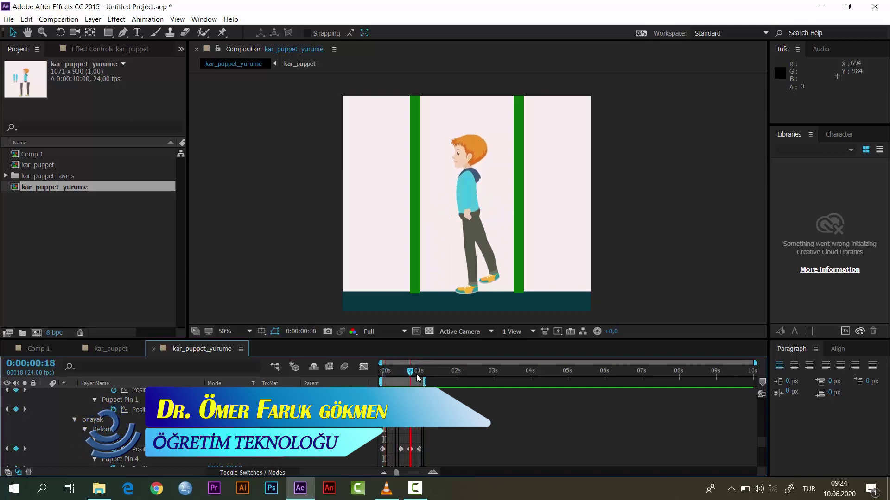
left_click_drag(394, 373, 378, 374)
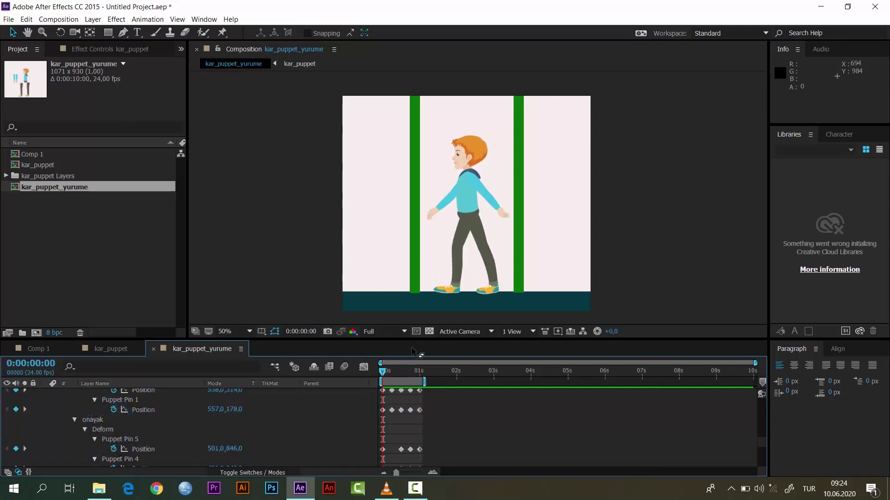
left_click_drag(397, 472, 418, 482)
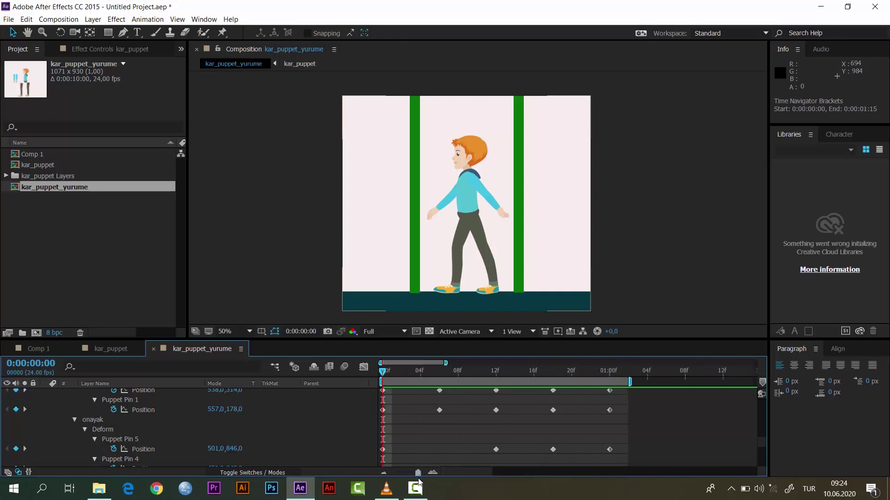
scroll(443, 425, "up", 3)
scroll(444, 425, "up", 3)
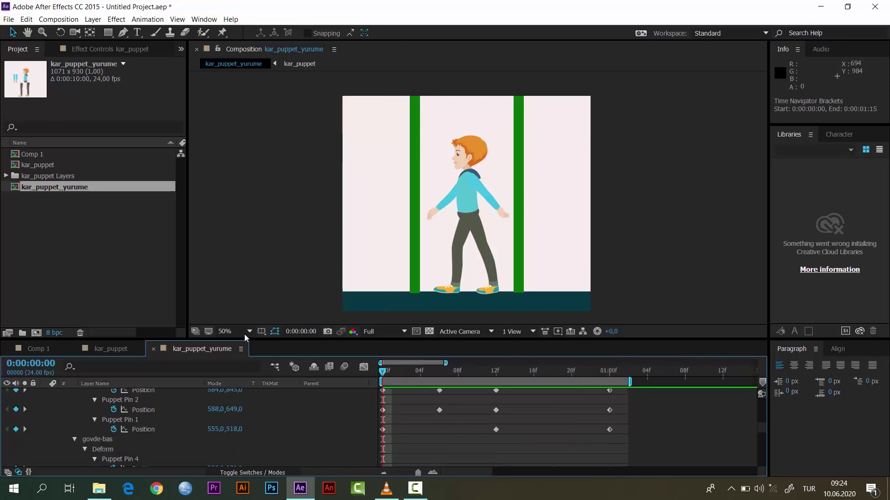
Set the viewer magnification to 100% and pan down to the character's legs and feet.
left_click(233, 331)
left_click(234, 253)
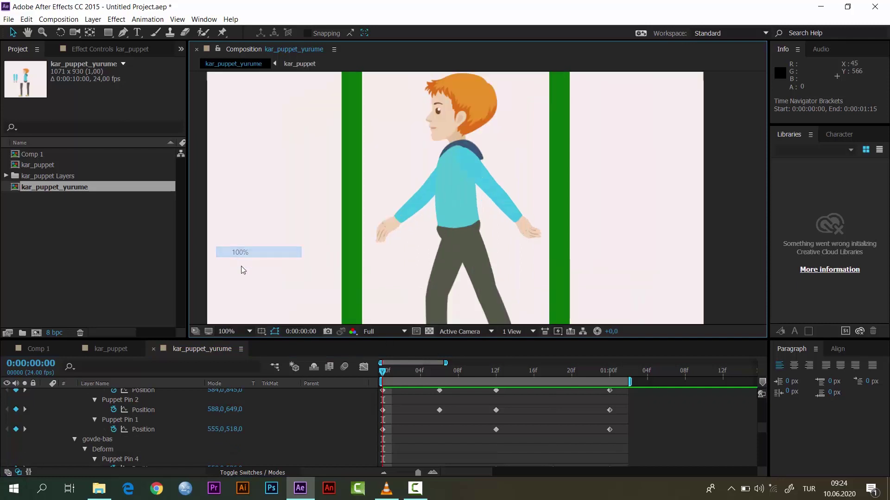
left_click_drag(724, 216, 719, 134)
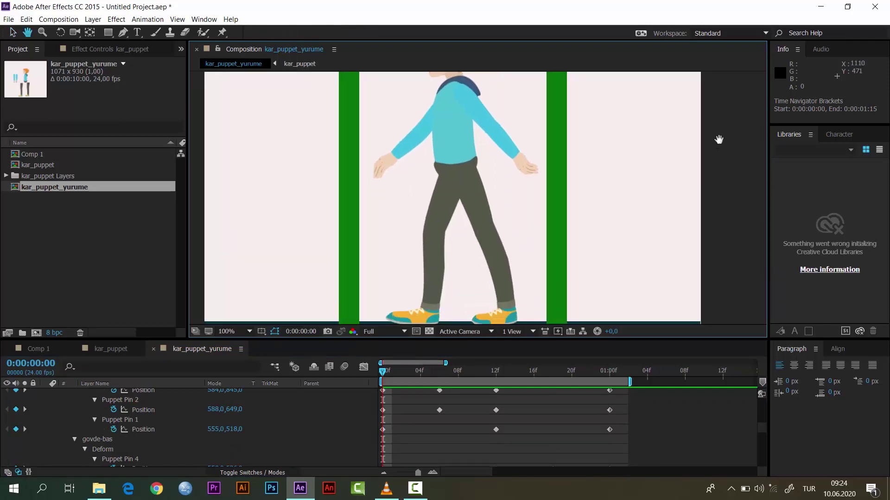
Expand kar_puppet's Effects > Puppet to list arkakol, arkaayak, govde-bas, onayak and onkol meshes.
left_click(211, 366)
left_click(135, 414)
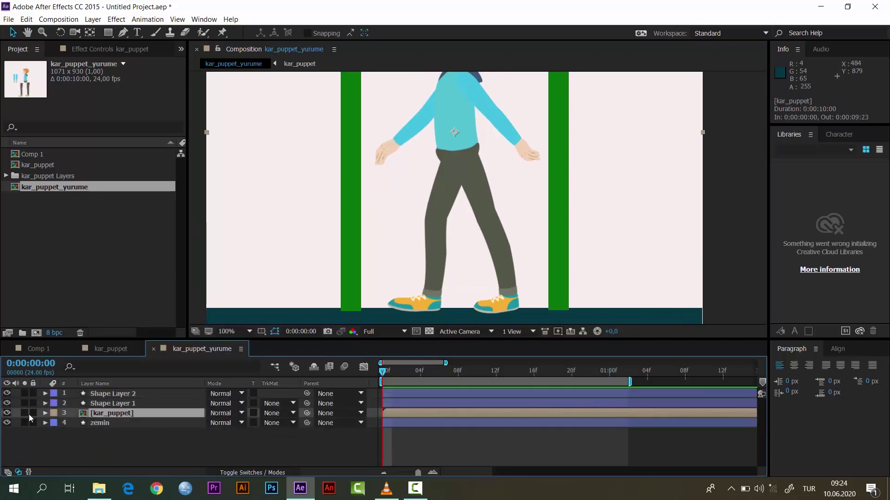
left_click(42, 413)
left_click(45, 413)
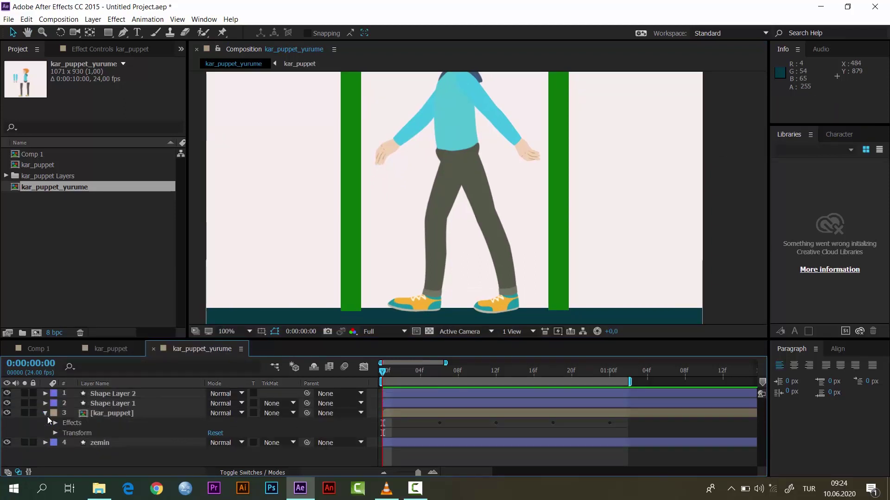
left_click(54, 423)
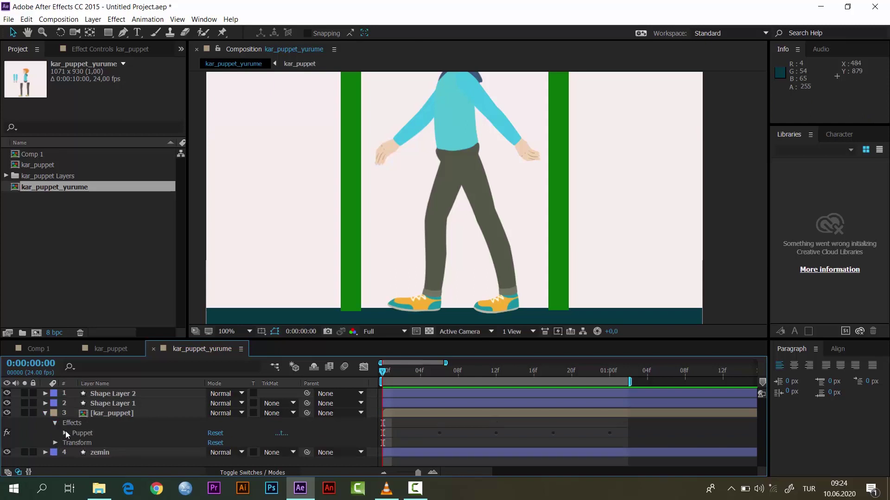
left_click(74, 433)
left_click(65, 432)
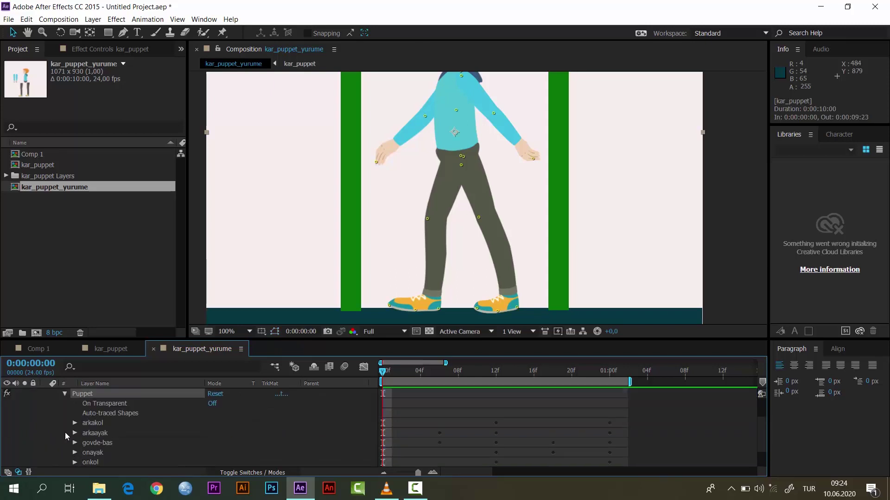
left_click_drag(396, 374, 495, 376)
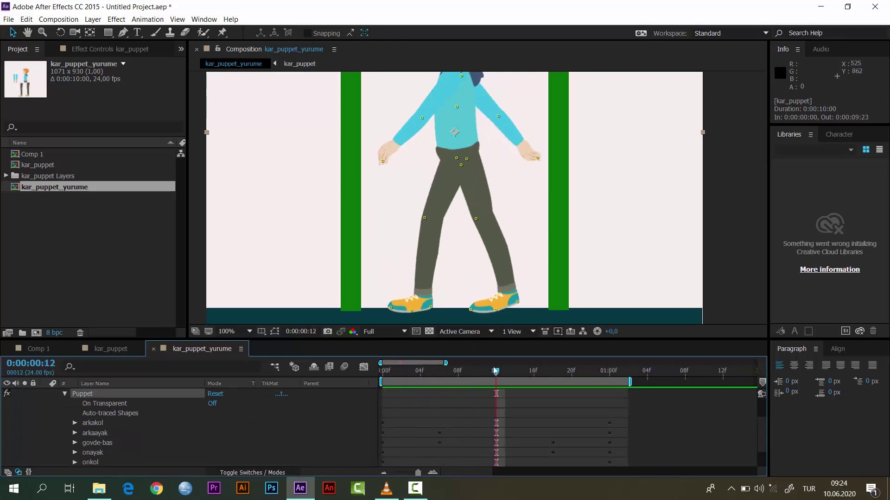
left_click_drag(496, 374, 549, 372)
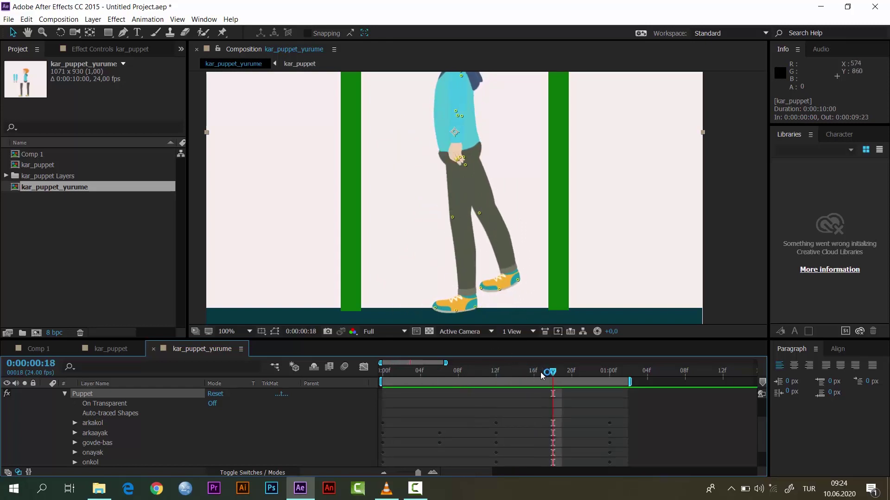
mouse_move(553, 374)
left_mouse_down()
mouse_move(607, 376)
mouse_move(366, 377)
mouse_move(614, 374)
mouse_move(371, 381)
left_mouse_up()
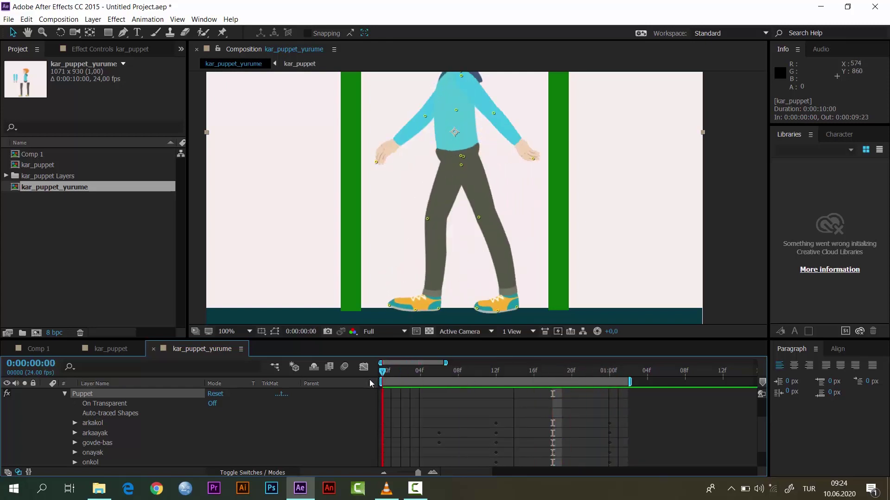
left_click(389, 306)
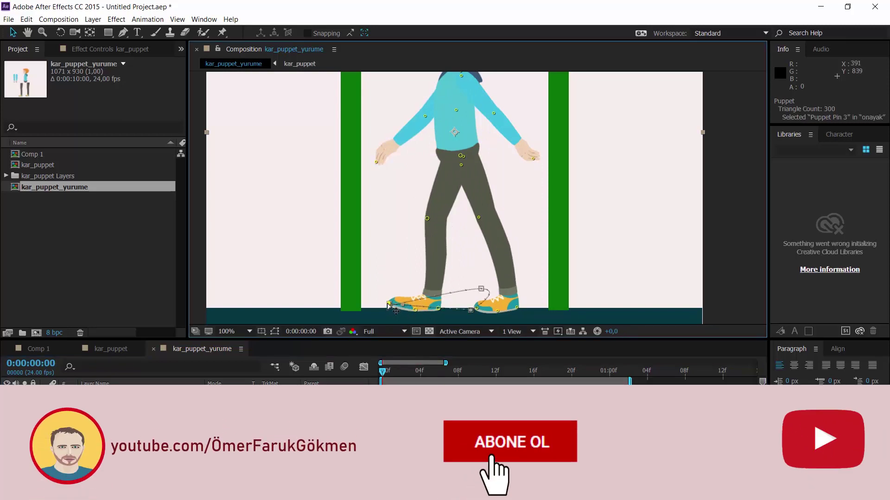
Nudge shoe Pin 5 up and knee Pin 2 down-left at frame 0, then scrub frames 3–6.
left_click(414, 311)
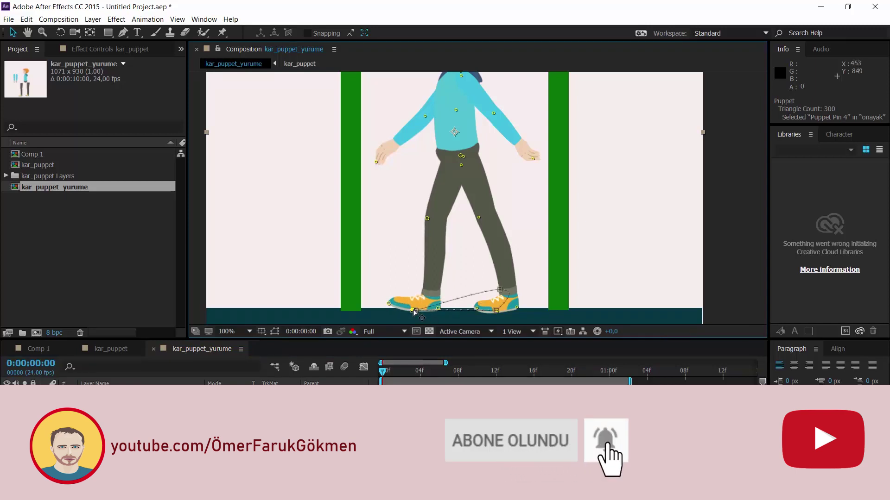
left_click(516, 308)
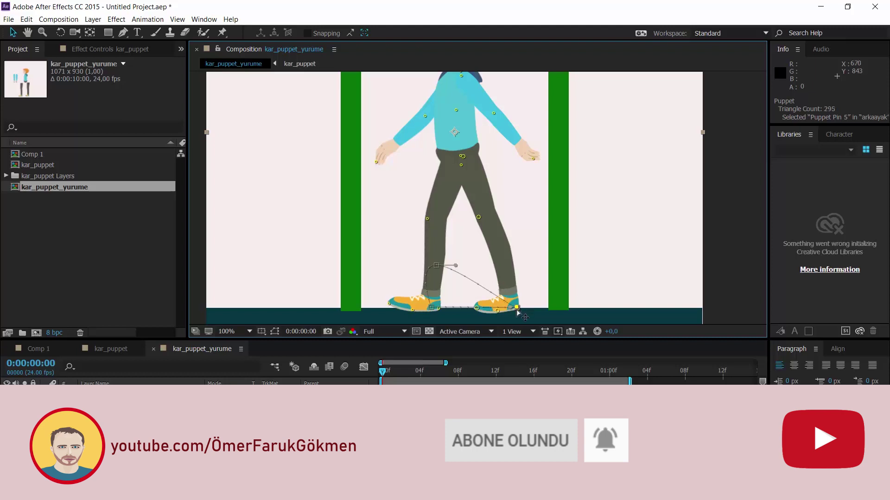
left_click_drag(518, 307, 519, 303)
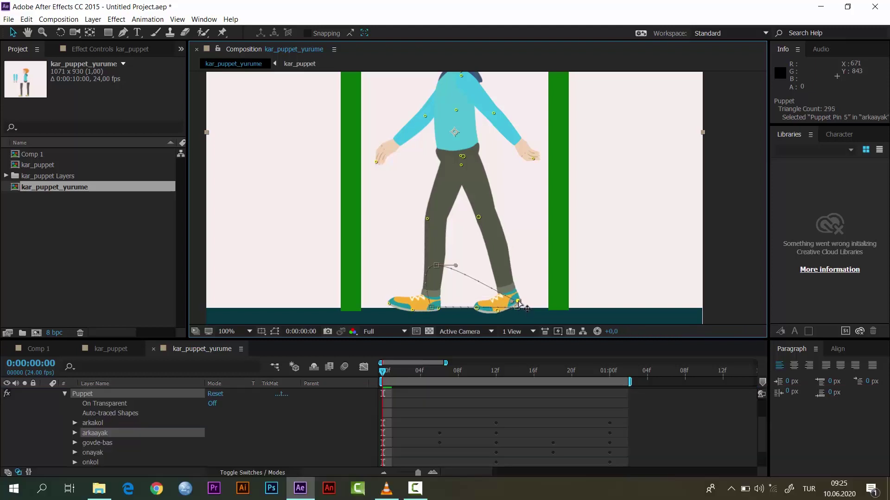
left_click(478, 217)
left_click_drag(477, 218, 475, 221)
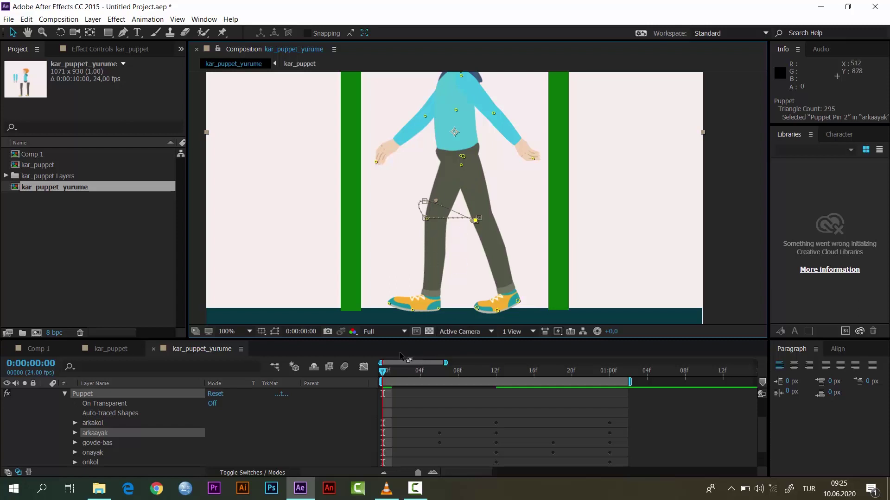
mouse_move(382, 373)
left_mouse_down()
mouse_move(439, 377)
mouse_move(375, 382)
left_mouse_up()
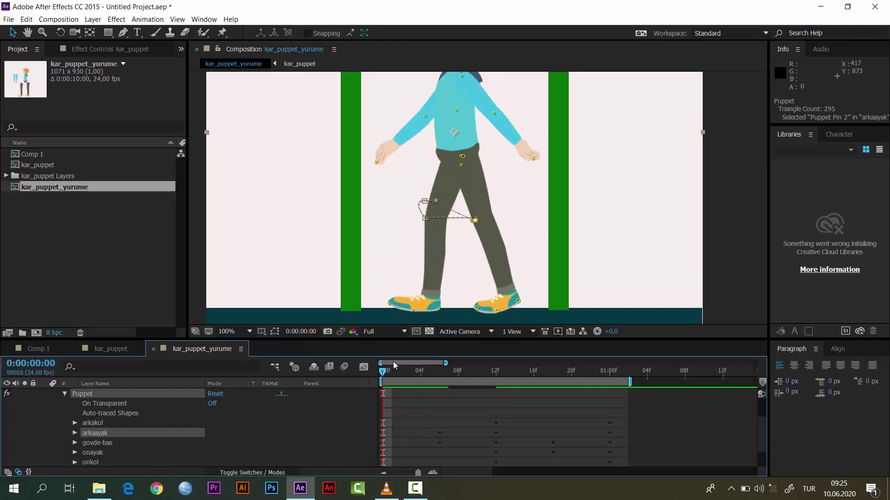
left_click_drag(383, 373, 435, 379)
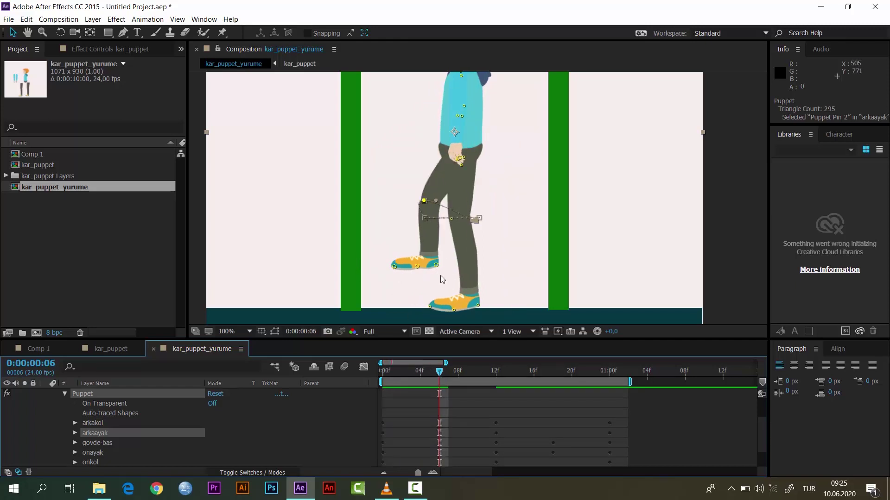
At frame 6, use the Puppet Pin tool to lower knee Pin 2 and nudge hand Pin 1.
left_click(222, 32)
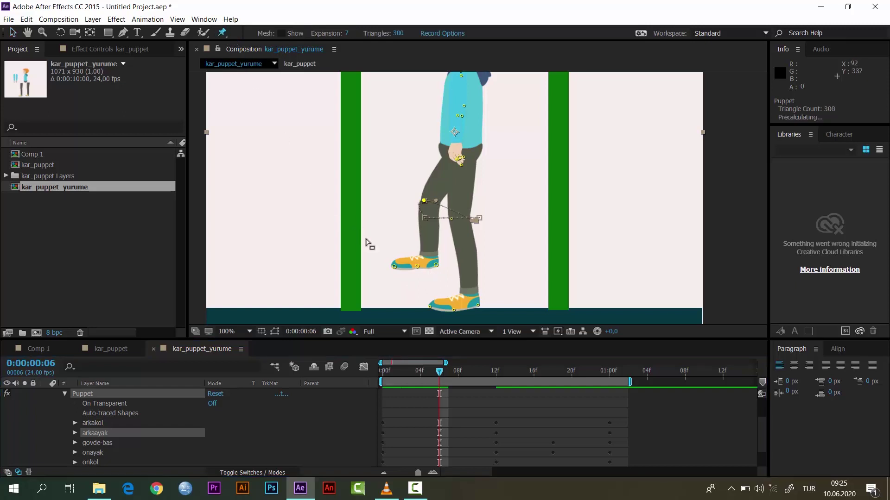
mouse_move(383, 255)
left_mouse_down()
mouse_move(440, 280)
mouse_move(420, 278)
left_mouse_up()
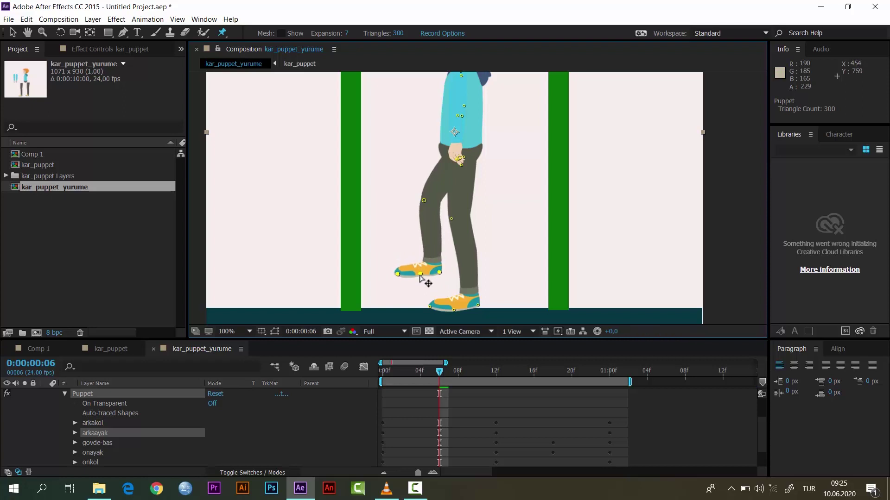
left_click(424, 203)
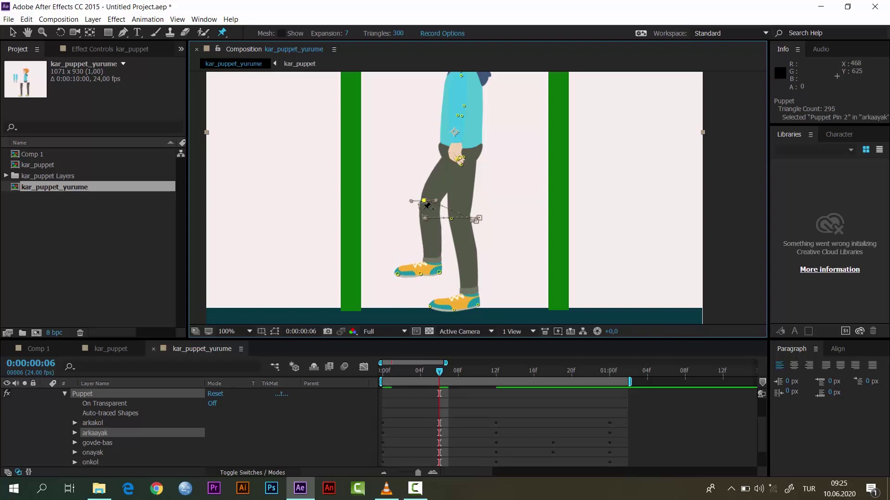
left_click_drag(424, 204, 427, 214)
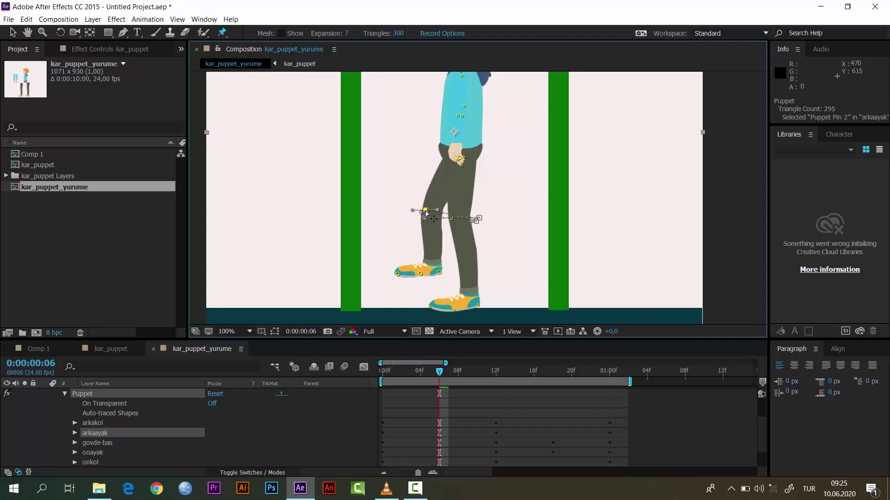
left_click(460, 160)
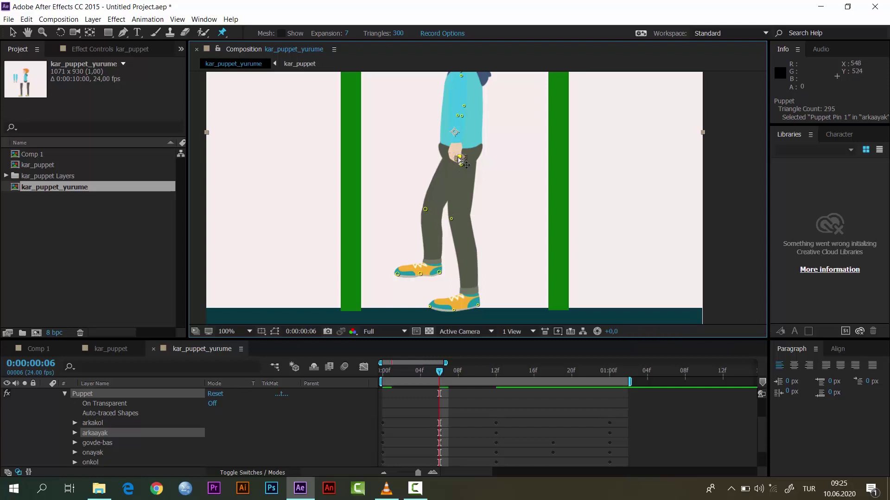
left_click_drag(459, 159, 458, 159)
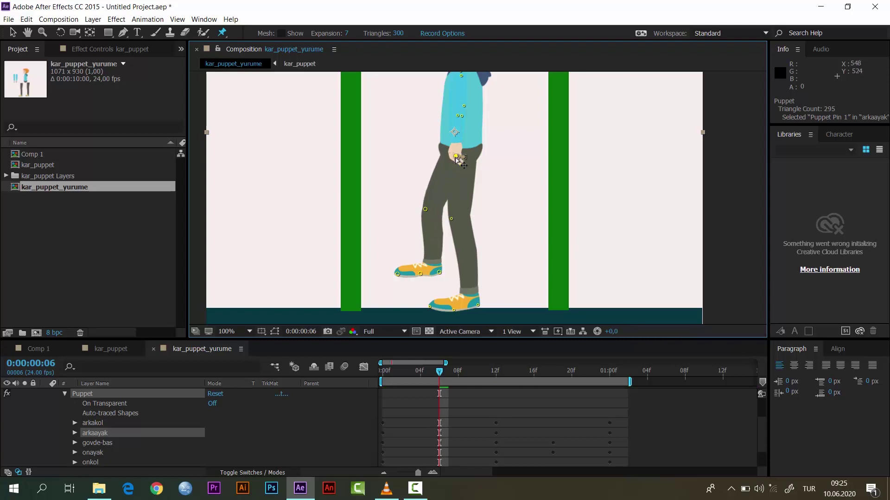
left_click(425, 209)
left_click_drag(426, 213, 425, 215)
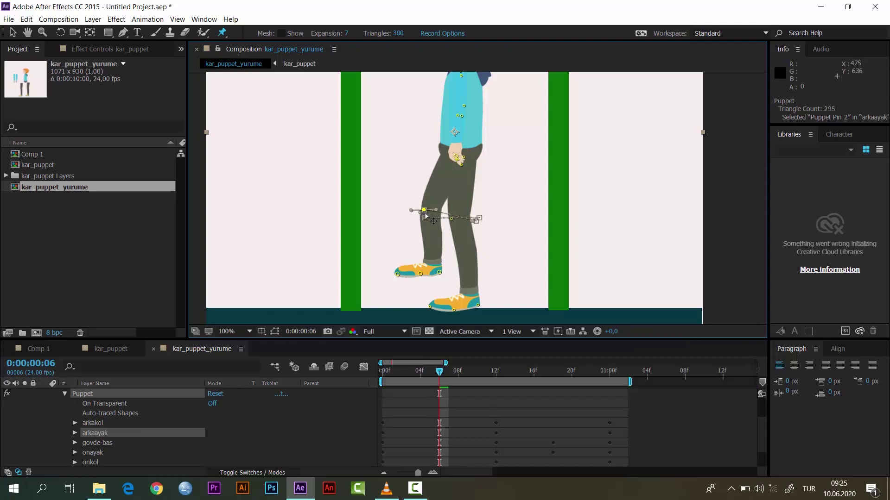
Adjust shoe Pins 5 and 3 to lift the back foot toe-down, then scrub to frame 6.
left_click(438, 274)
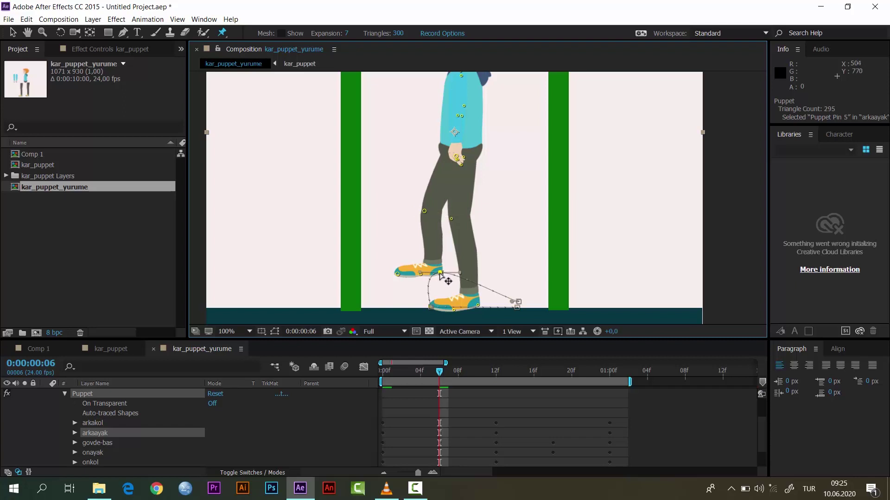
left_click_drag(439, 273, 439, 270)
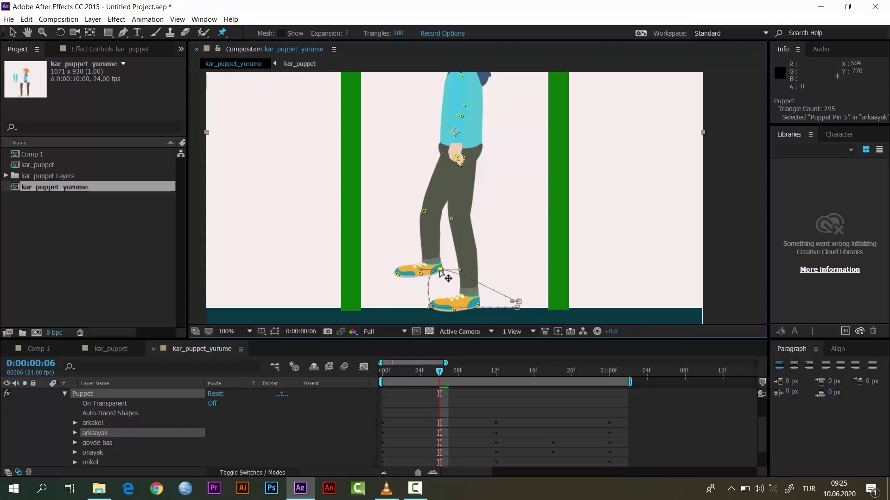
left_click(420, 273)
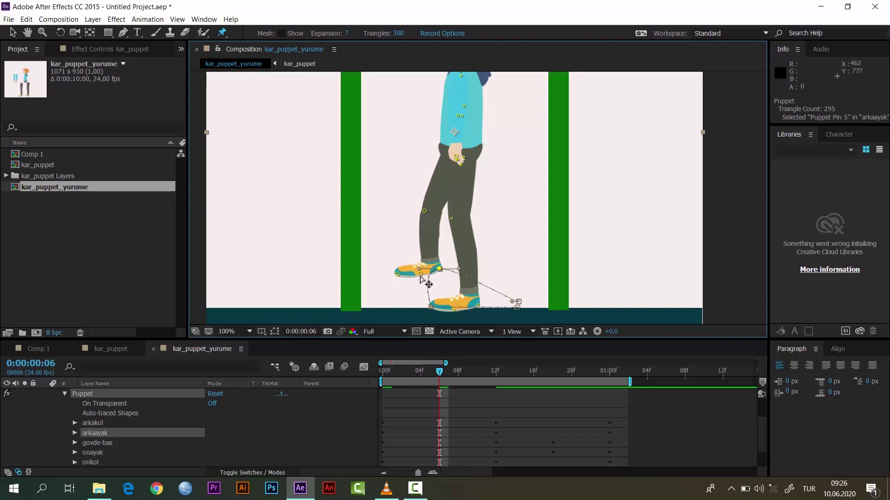
left_click(398, 275)
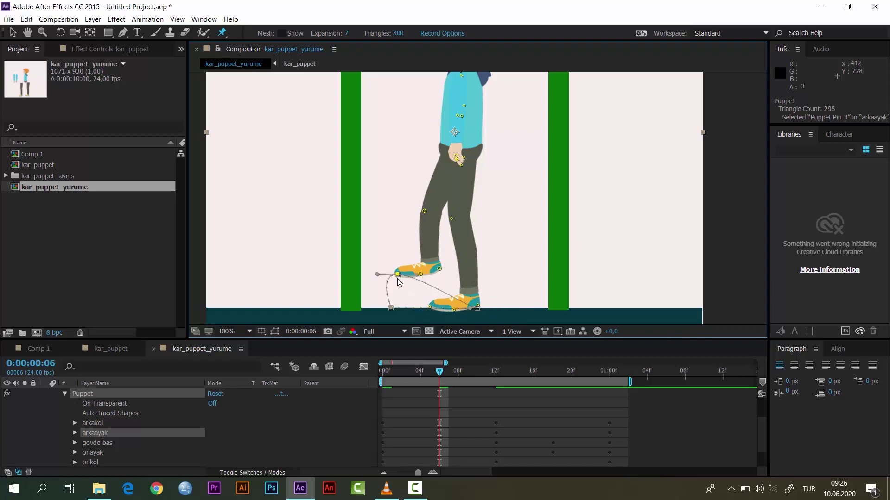
left_click_drag(397, 275, 400, 282)
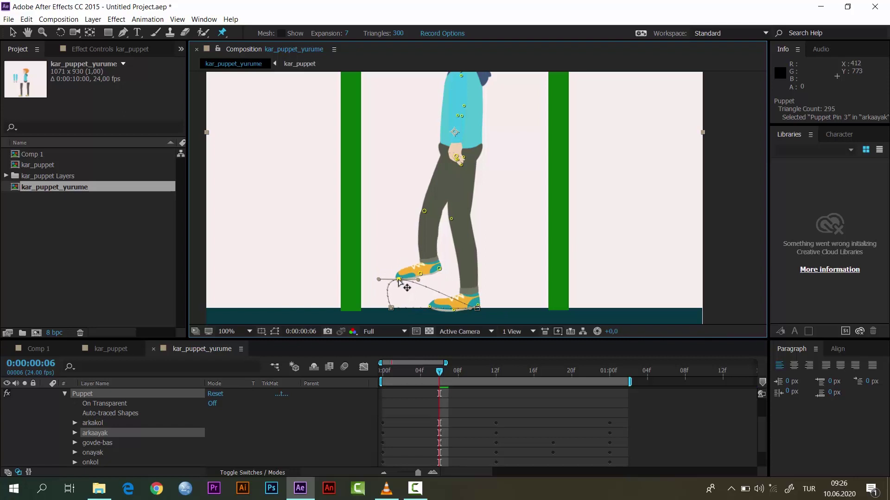
left_click_drag(398, 281, 400, 282)
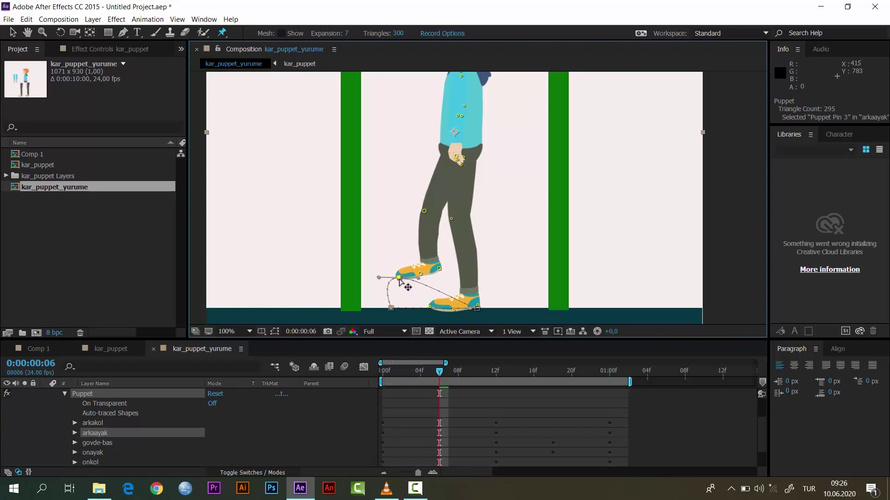
left_click(440, 269)
left_click_drag(440, 269, 440, 272)
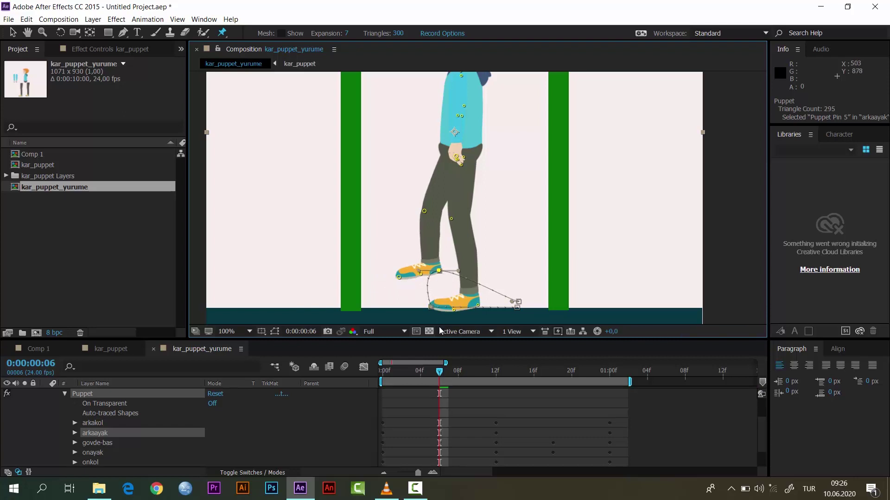
mouse_move(440, 377)
left_mouse_down()
mouse_move(439, 386)
mouse_move(397, 389)
mouse_move(490, 395)
mouse_move(435, 401)
left_mouse_up()
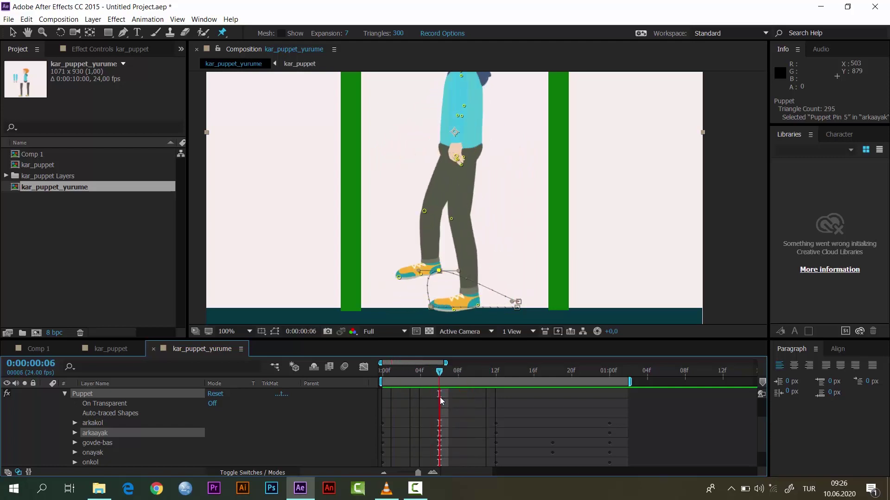
At frame 12, nudge the arkaayak back heel pin up and left.
left_click_drag(436, 401, 497, 397)
left_click(496, 397)
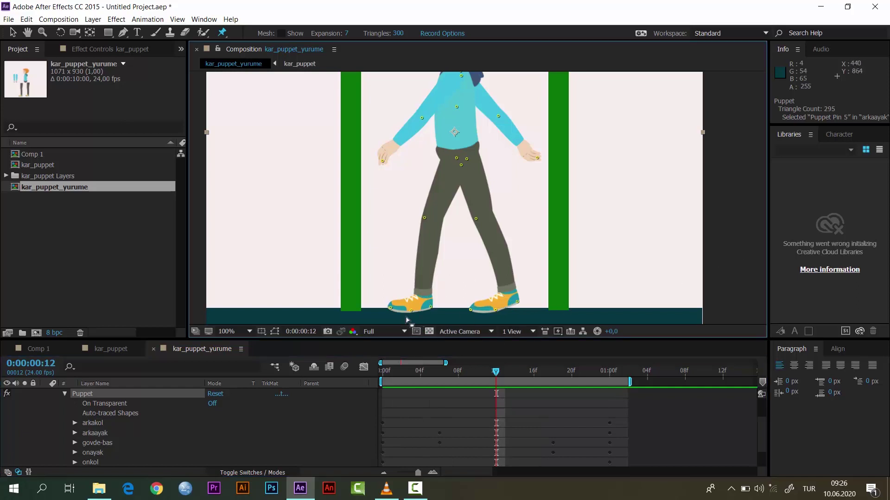
left_click(390, 307)
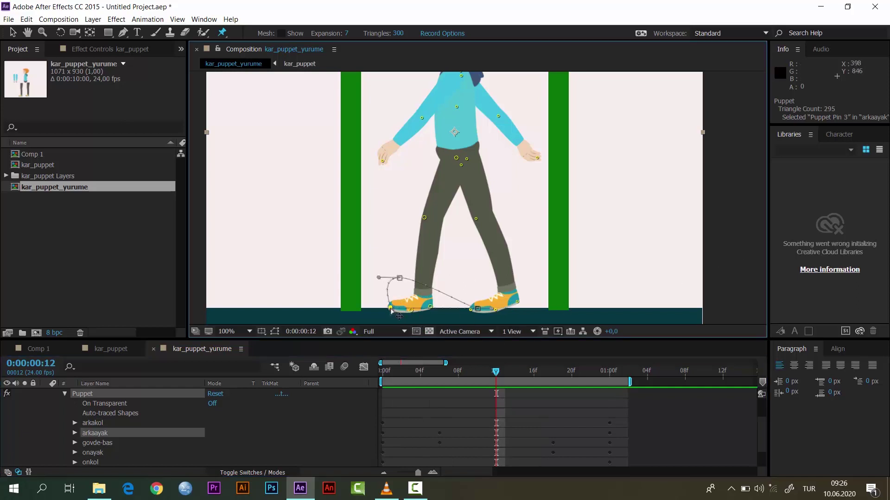
left_click_drag(391, 308, 389, 307)
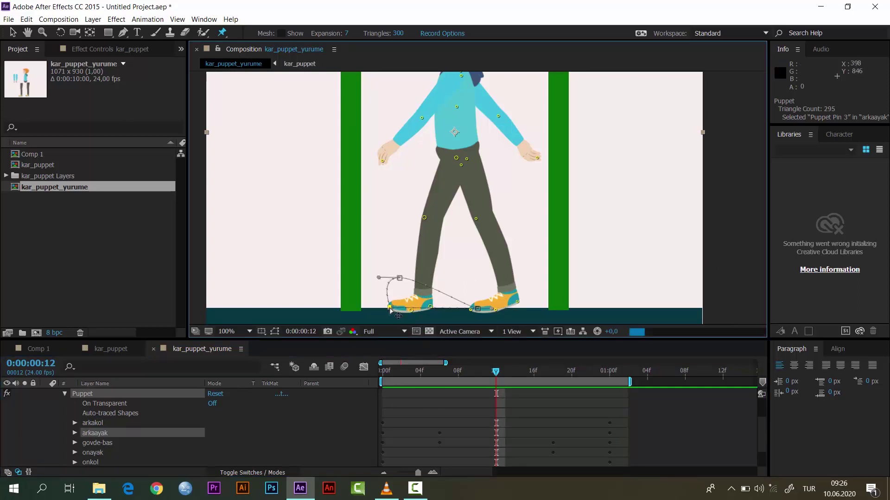
left_click(431, 308)
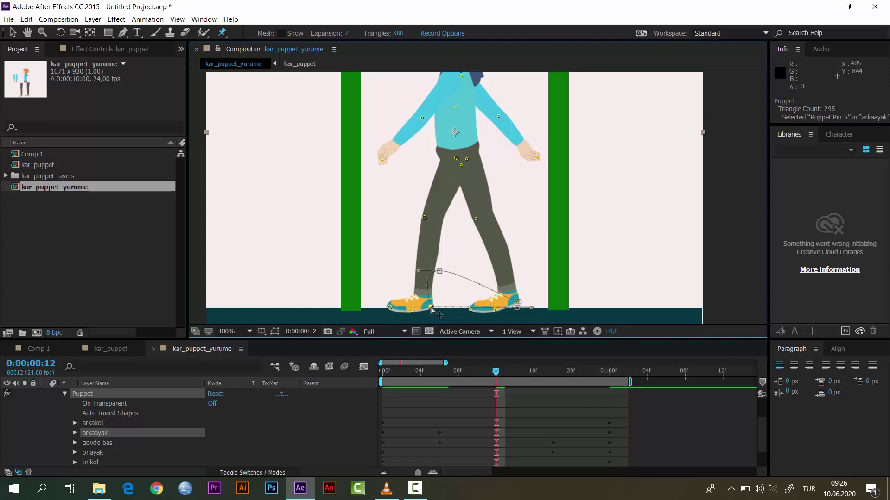
Pose the onayak leg: raise heel, shift toe left, bend knee, raise hip, reposition heel Pin 4.
left_click(471, 310)
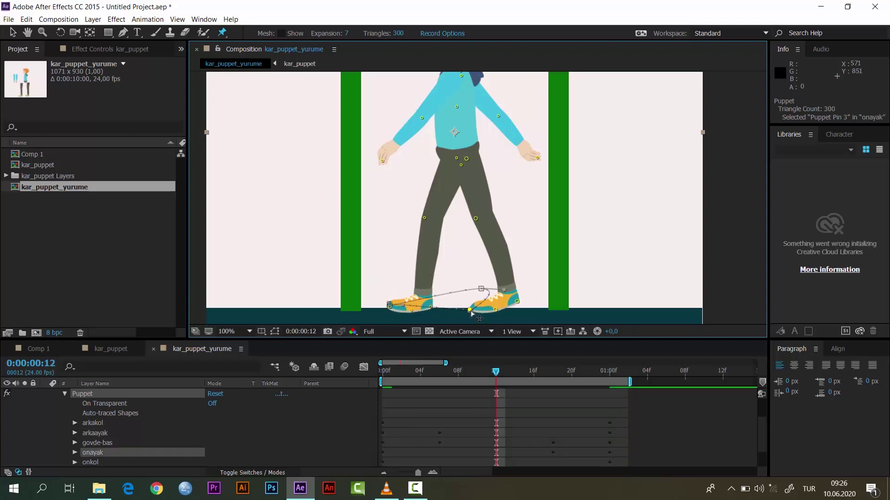
left_click_drag(470, 310, 471, 307)
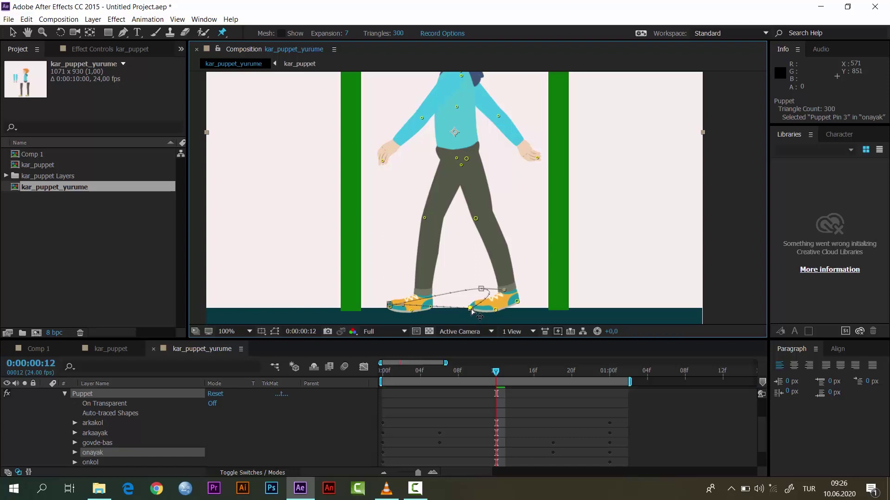
left_click(517, 303)
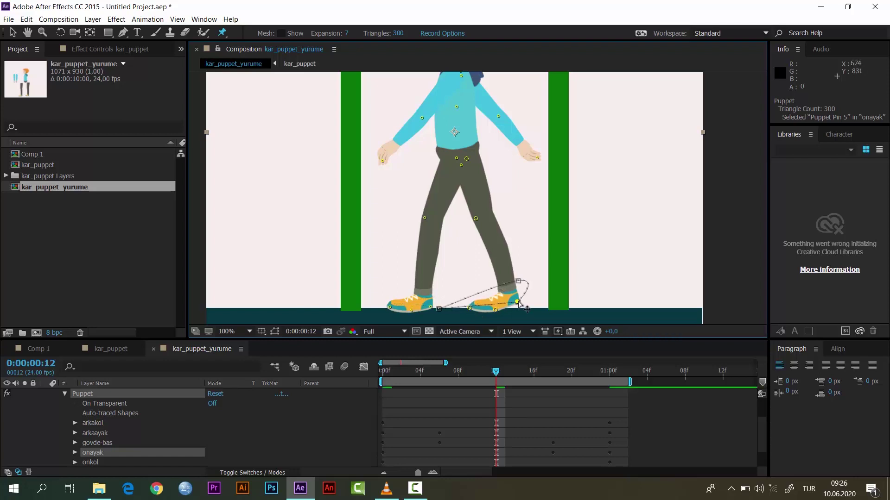
left_click_drag(517, 304, 514, 303)
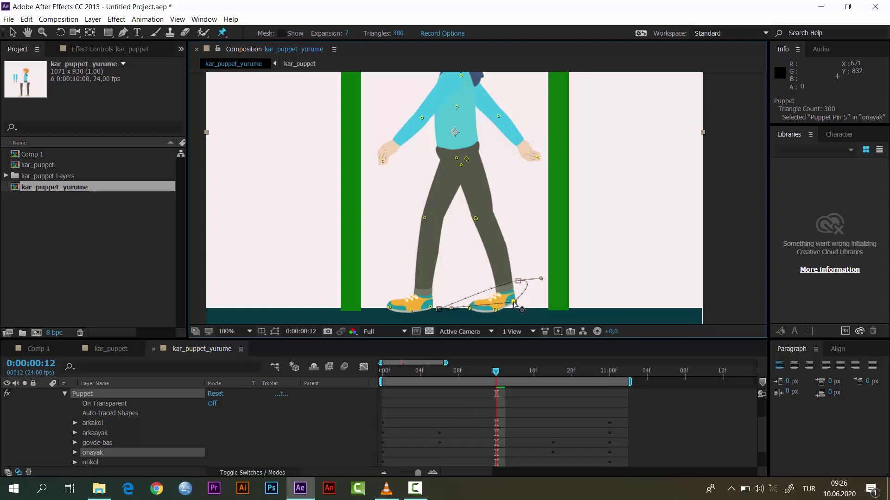
left_click(476, 219)
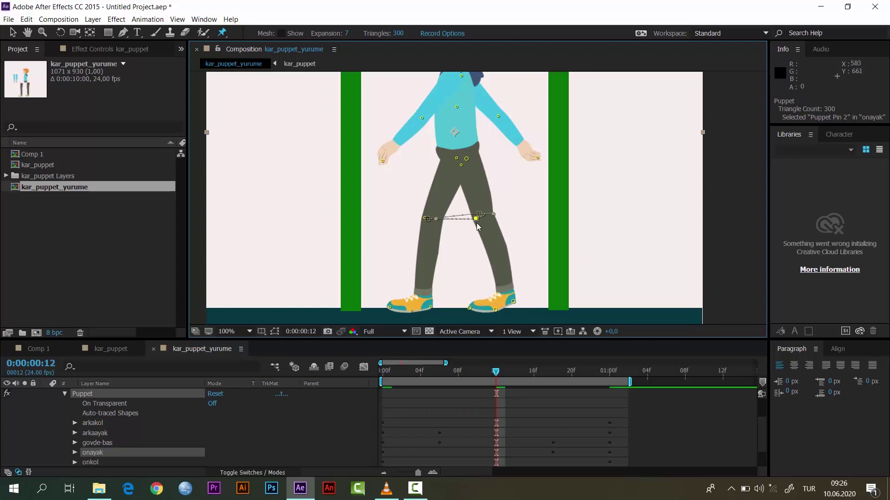
left_click_drag(475, 218, 472, 220)
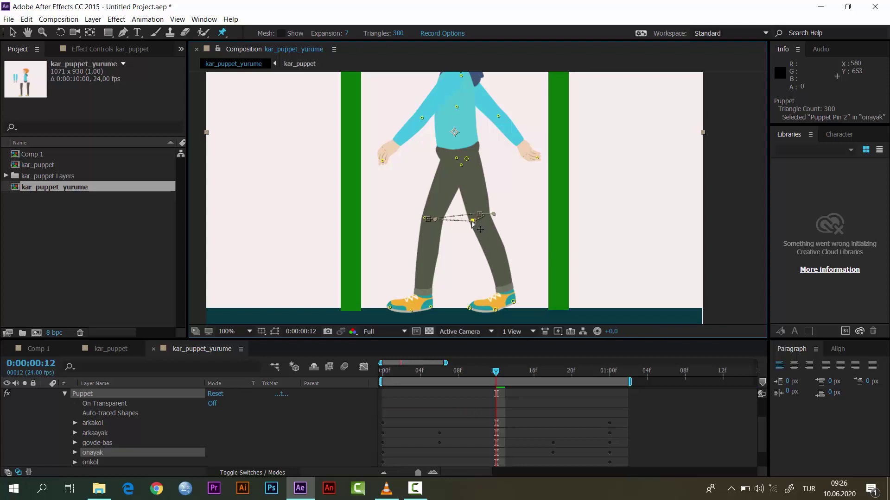
left_click(467, 162)
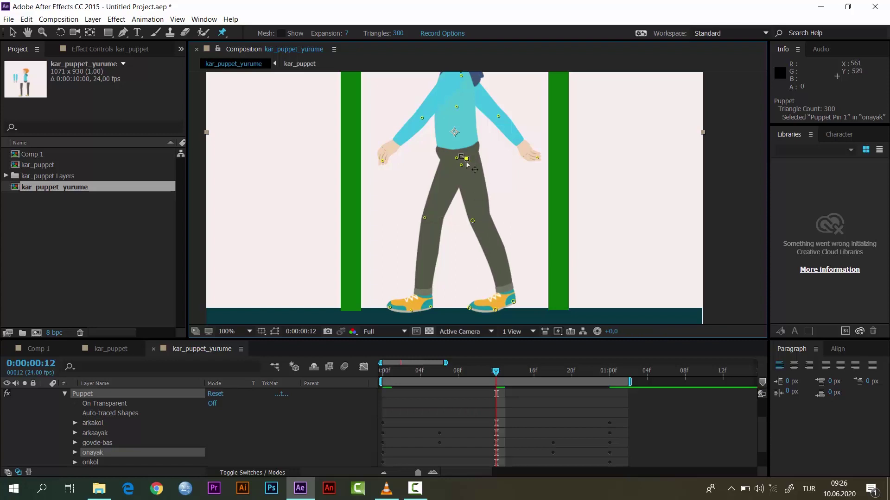
left_click_drag(467, 163, 466, 158)
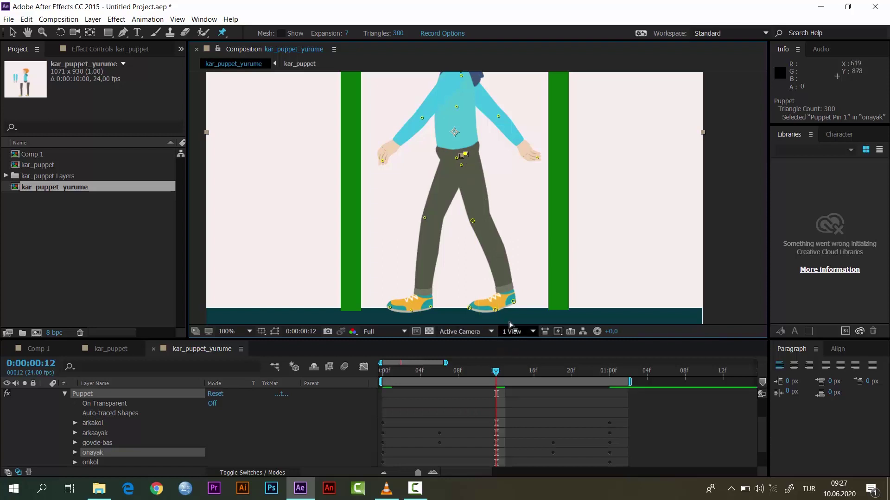
left_click(513, 302)
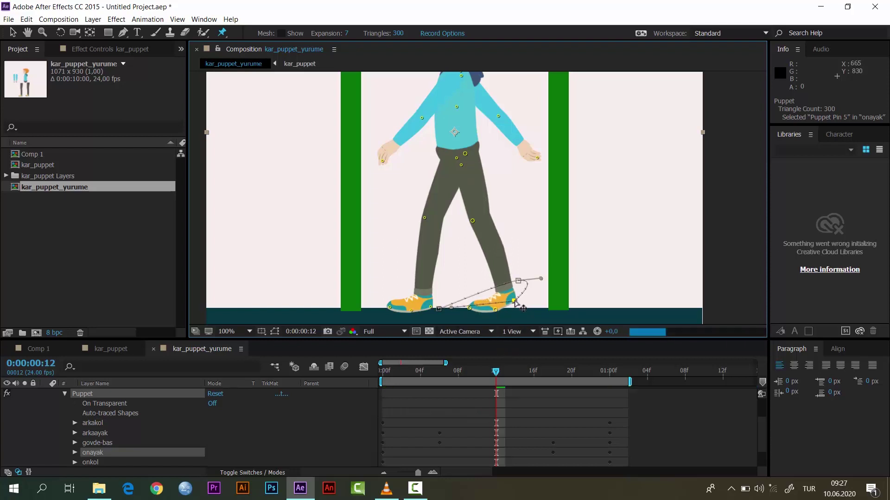
left_click(496, 310)
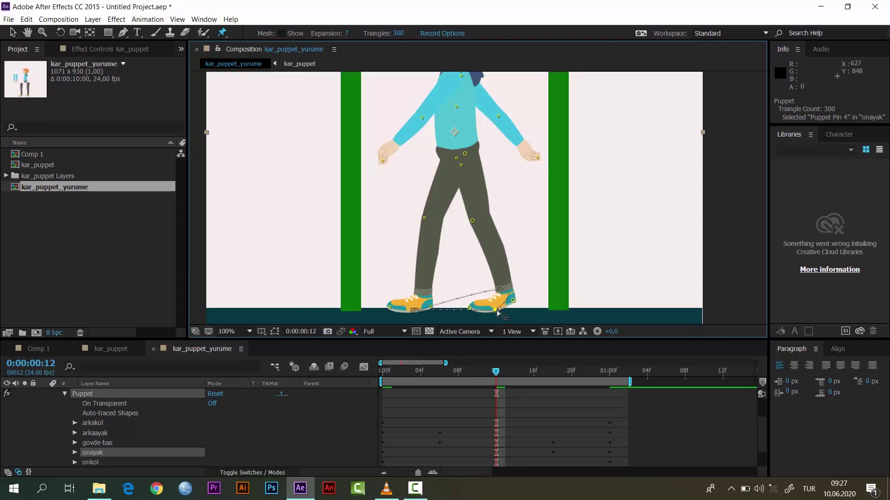
left_click_drag(496, 313, 496, 313)
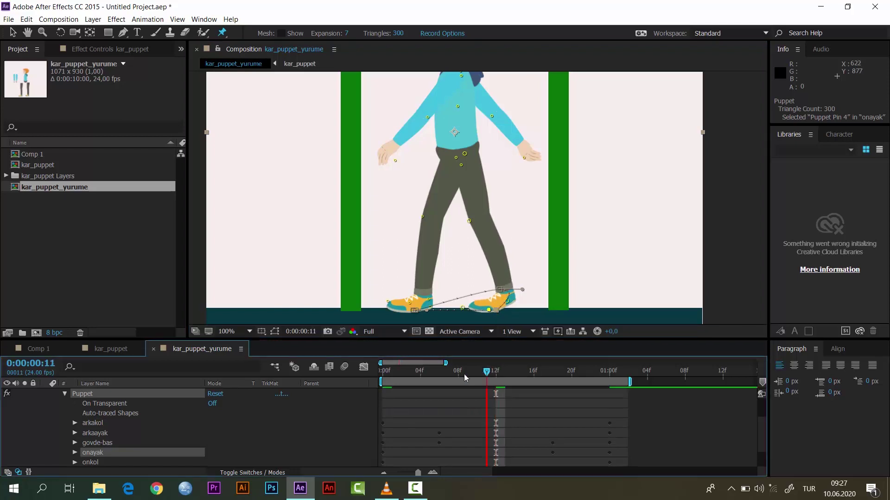
Preview the walk from frame 1 through frame 12.
left_click_drag(464, 374, 392, 374)
key("space")
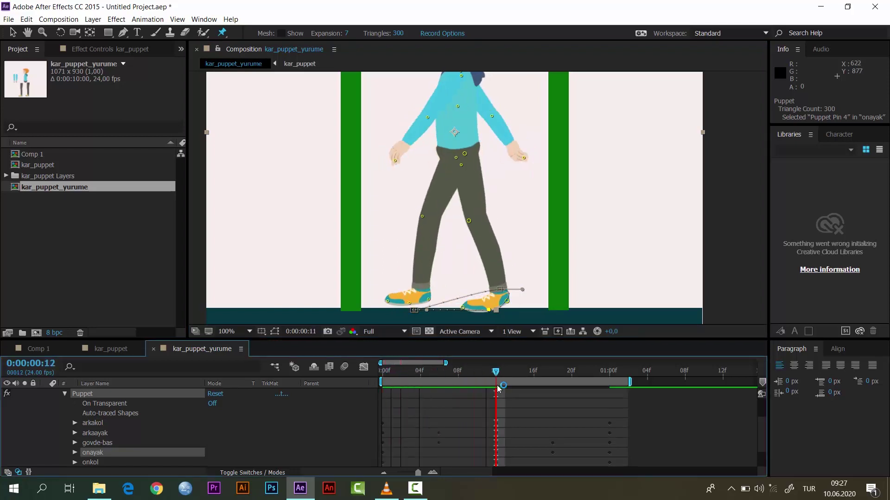
key("space")
left_click_drag(402, 381, 475, 388)
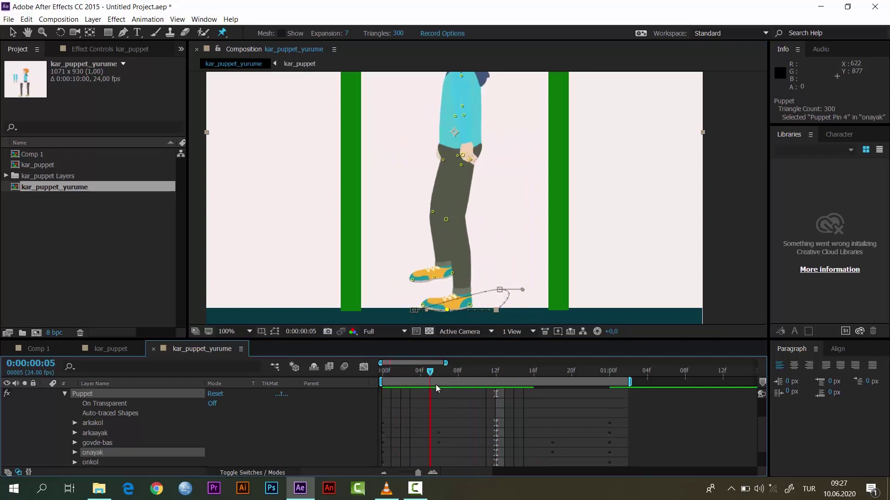
left_click_drag(492, 390, 554, 396)
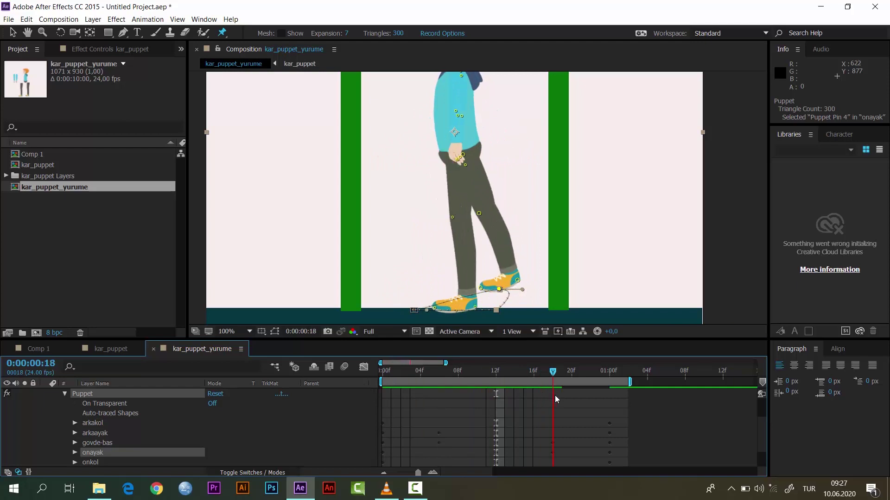
At frame 18, lower the onayak knee about 10 px, nudge Pin 1, and move heel Pin 4 left.
left_click(479, 215)
left_click_drag(480, 216, 481, 220)
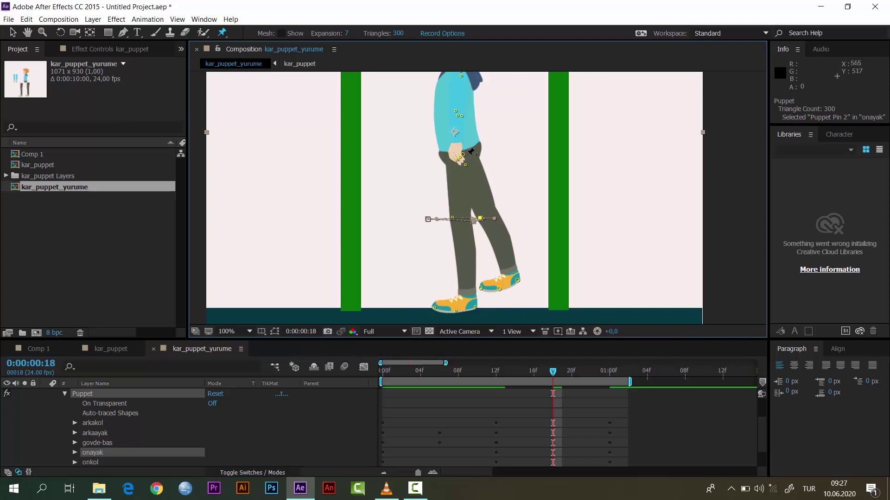
left_click_drag(464, 156, 465, 156)
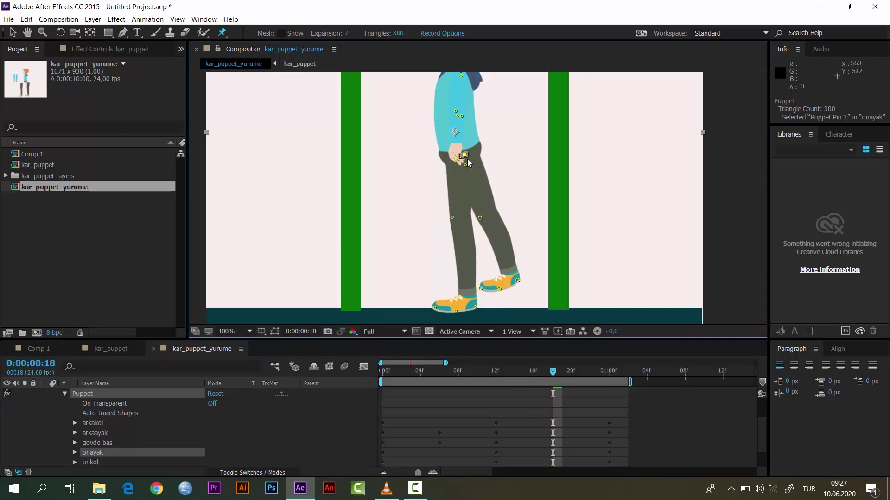
left_click(518, 281)
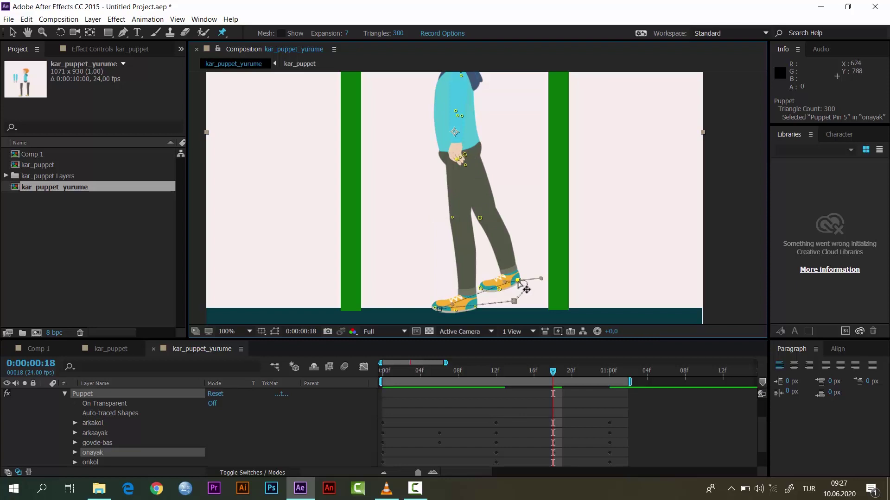
left_click_drag(518, 281, 518, 281)
left_click(500, 288)
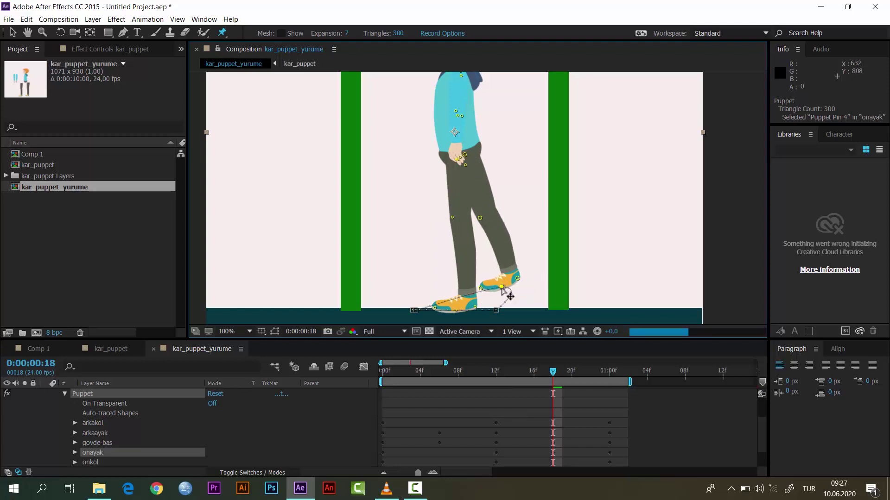
left_click_drag(500, 289, 481, 290)
Refine the lifted onayak foot and knee pins, then scrub and preview the whole cycle.
left_click(482, 290)
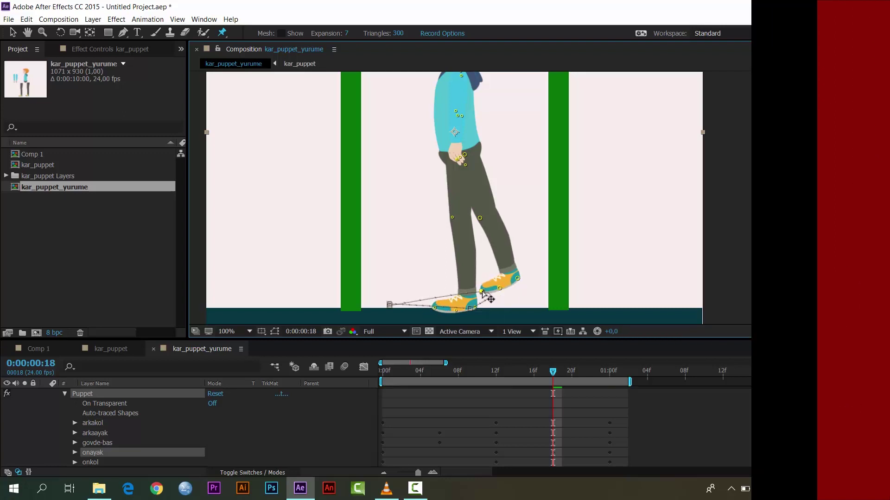
left_click_drag(483, 293, 505, 293)
left_click(517, 278)
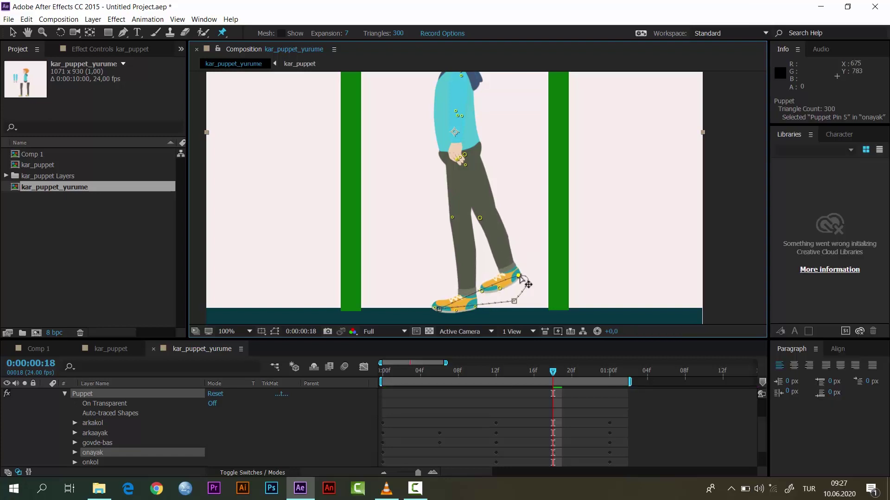
left_click_drag(520, 277, 518, 277)
left_click(480, 218)
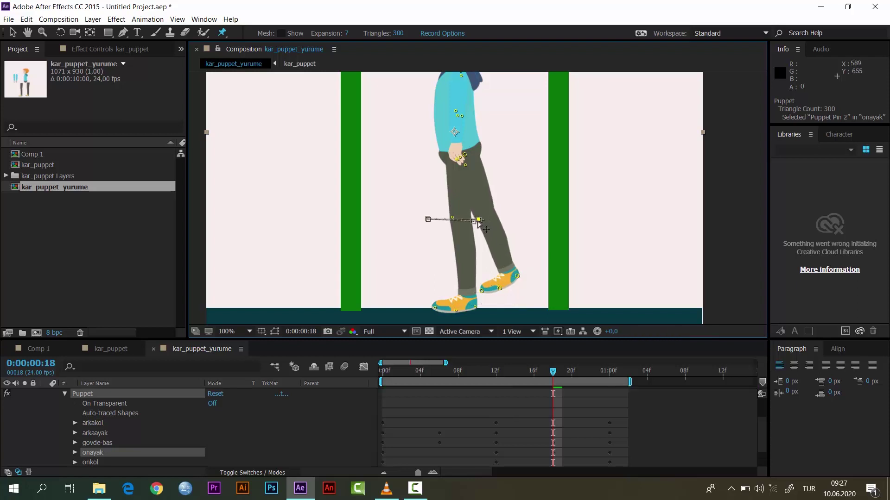
left_click_drag(477, 221, 479, 220)
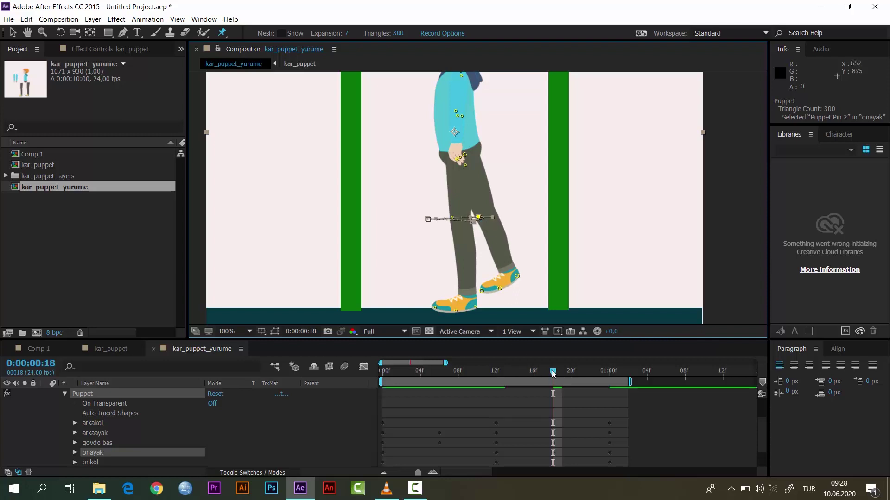
mouse_move(553, 374)
left_mouse_down()
mouse_move(509, 392)
mouse_move(435, 392)
mouse_move(607, 405)
left_mouse_up()
key("space")
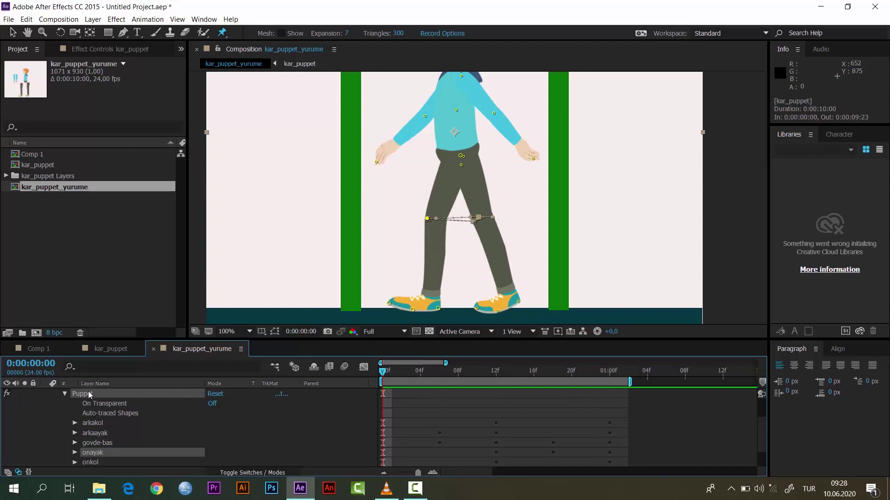
Paste all pins' frame-0 Position keyframes at 01:00f, then restore the viewer above the timeline.
key("u")
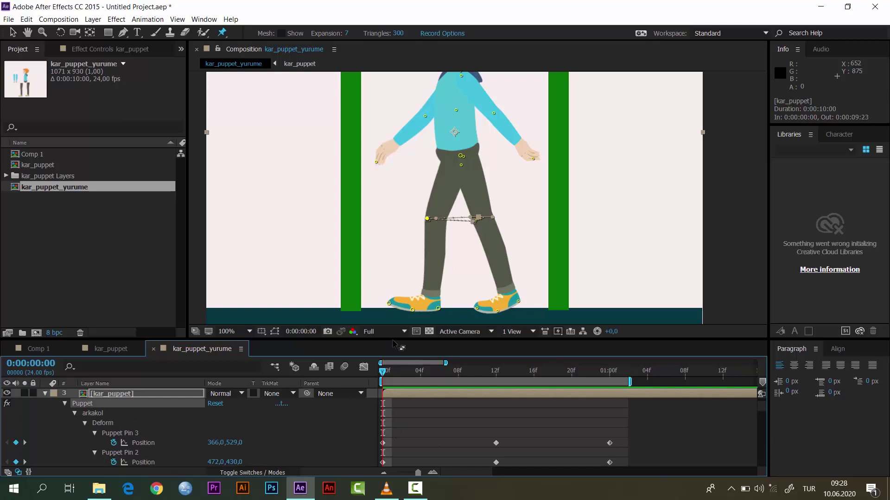
left_click_drag(394, 340, 388, 85)
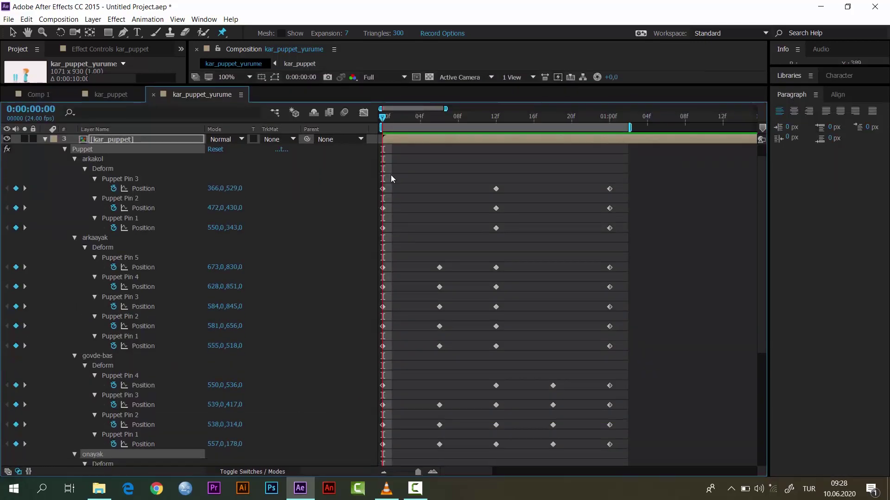
left_click_drag(387, 180, 380, 489)
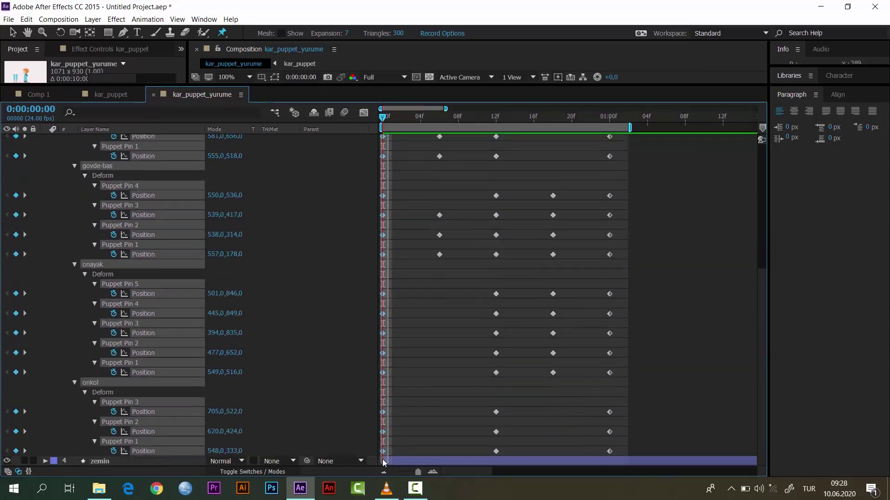
left_click_drag(382, 474, 383, 472)
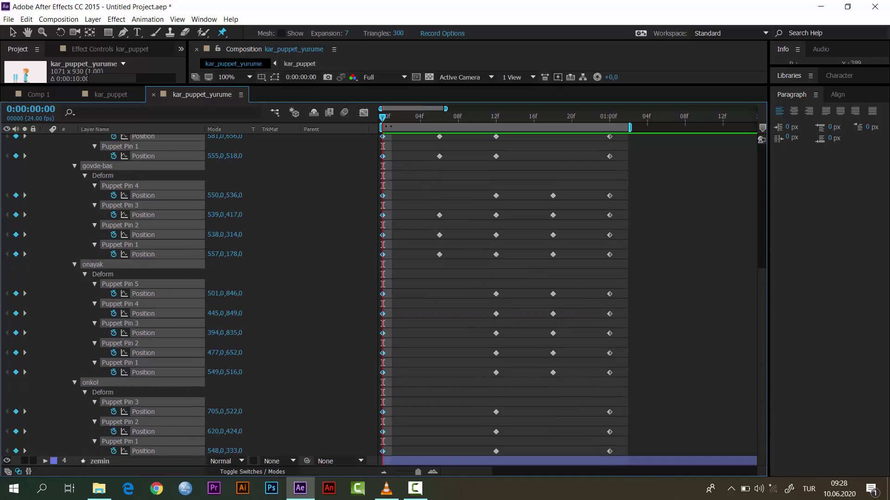
left_click_drag(589, 117, 609, 117)
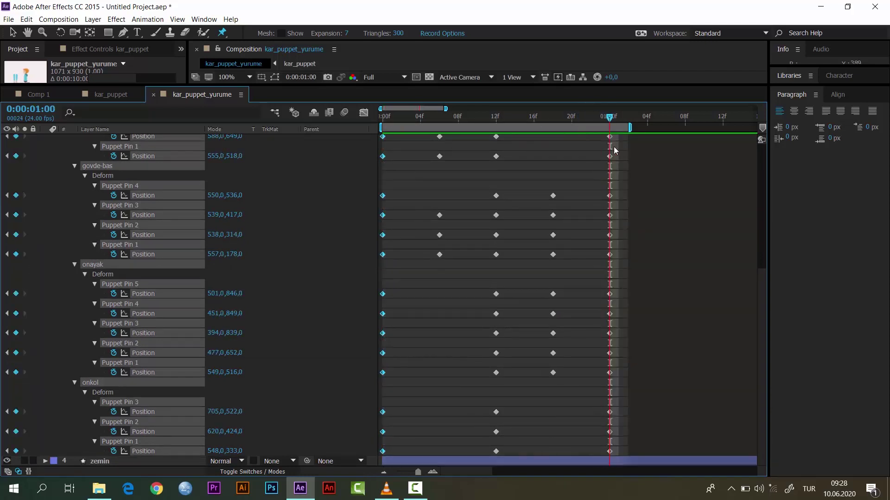
key("ctrl+v")
left_click_drag(329, 85, 369, 421)
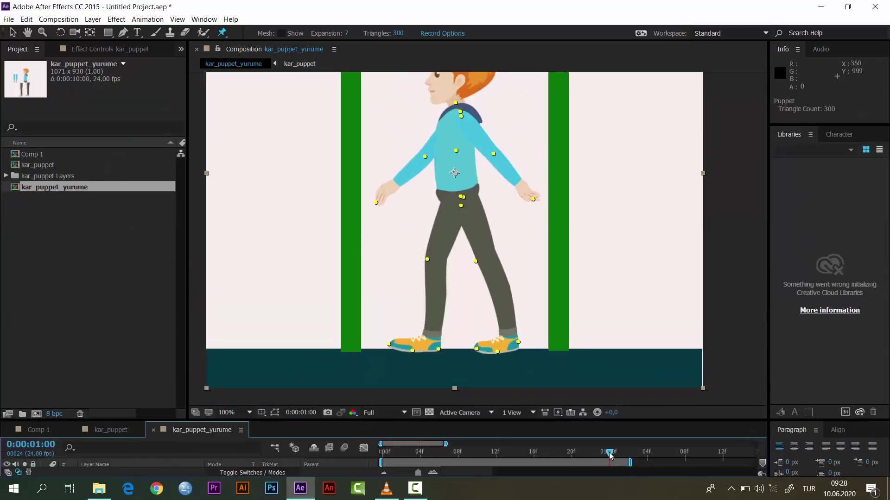
left_click_drag(609, 455, 374, 446)
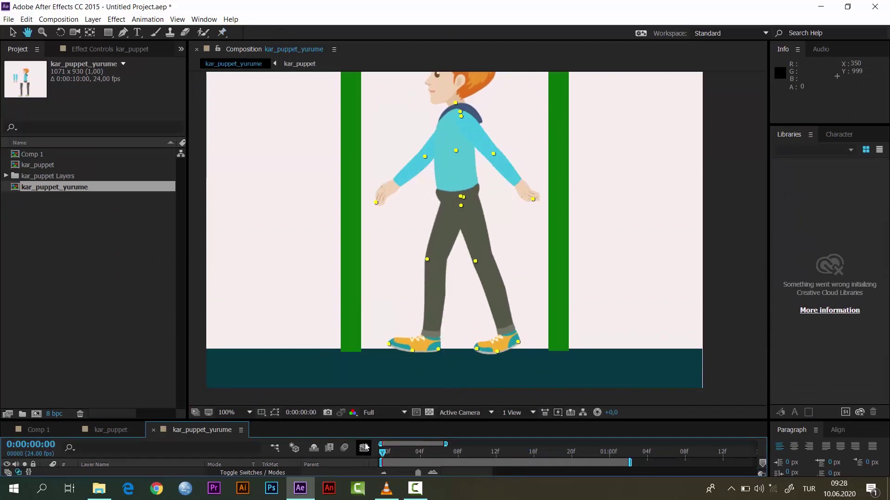
left_click_drag(397, 364, 394, 372)
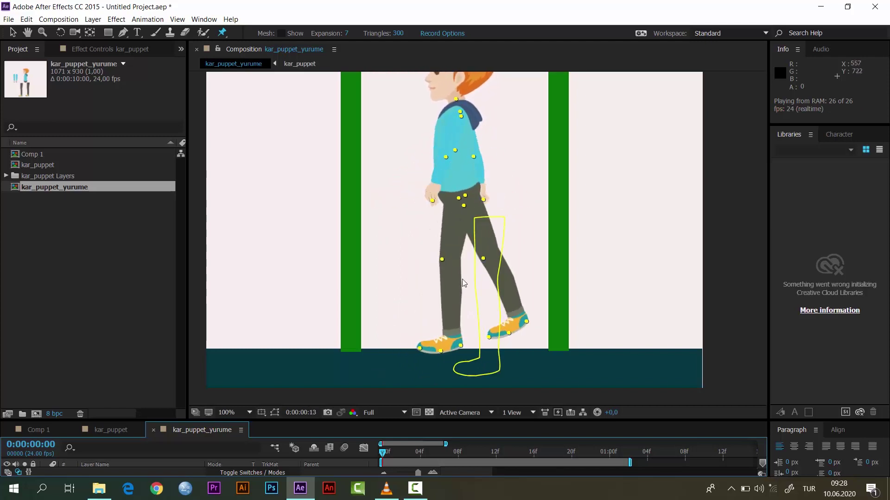
left_click(746, 265)
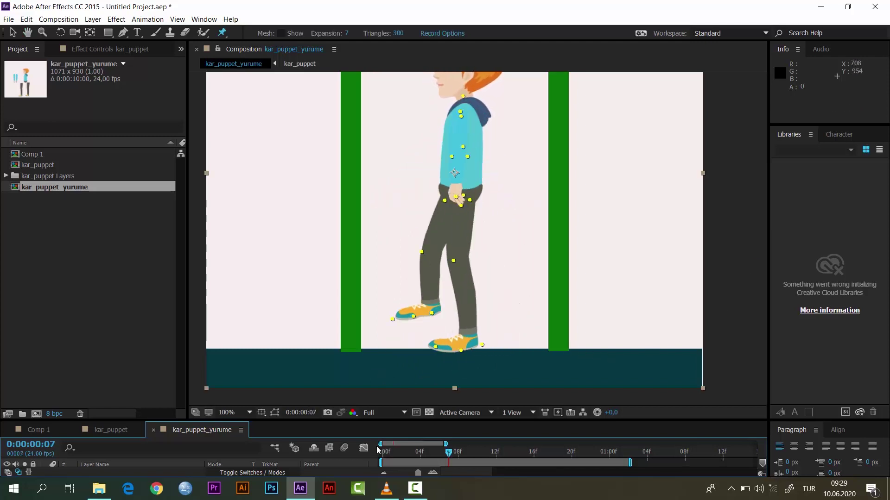
Return to frame 0, enlarge the timeline, frame the head, and remove a stray head pin.
key("Home")
key("u")
left_click_drag(417, 420, 417, 307)
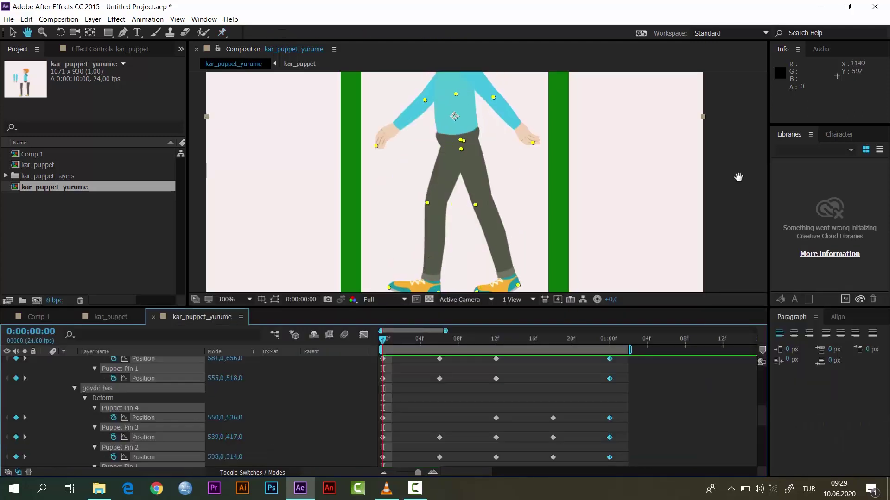
left_click_drag(738, 177, 725, 274)
key("ctrl+p")
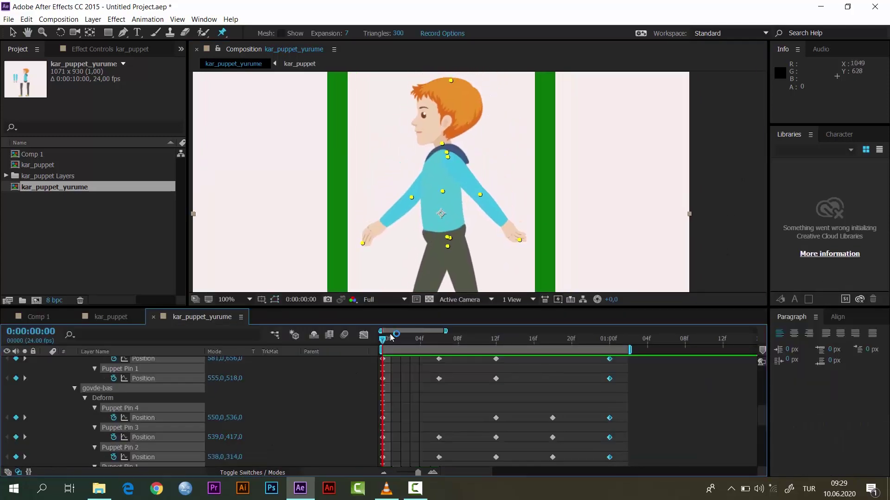
mouse_move(391, 338)
left_mouse_down()
mouse_move(381, 339)
mouse_move(496, 339)
left_mouse_up()
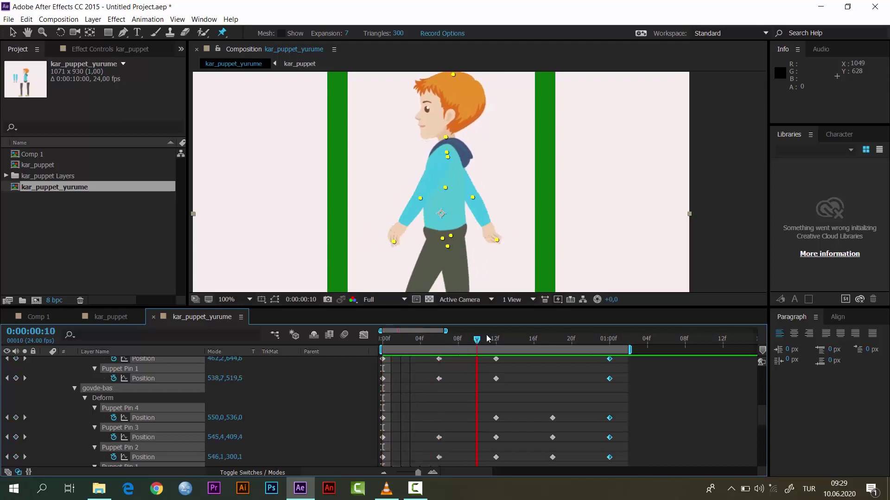
left_click(430, 75)
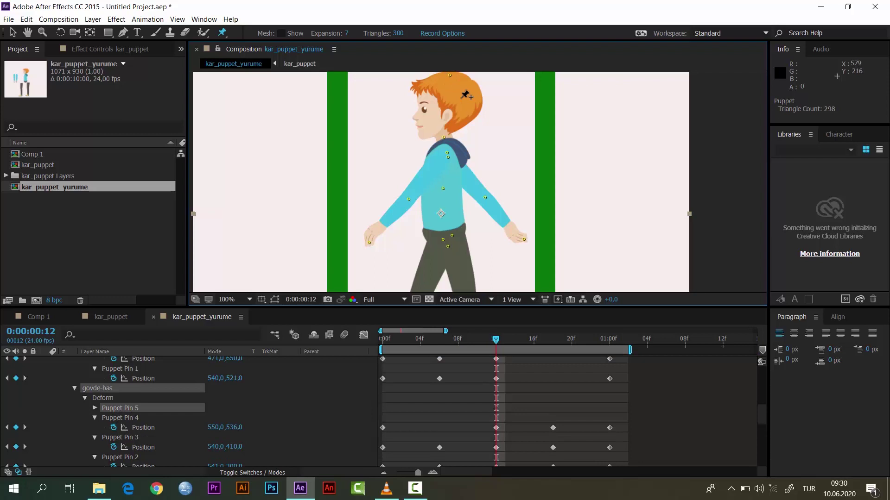
key("Delete")
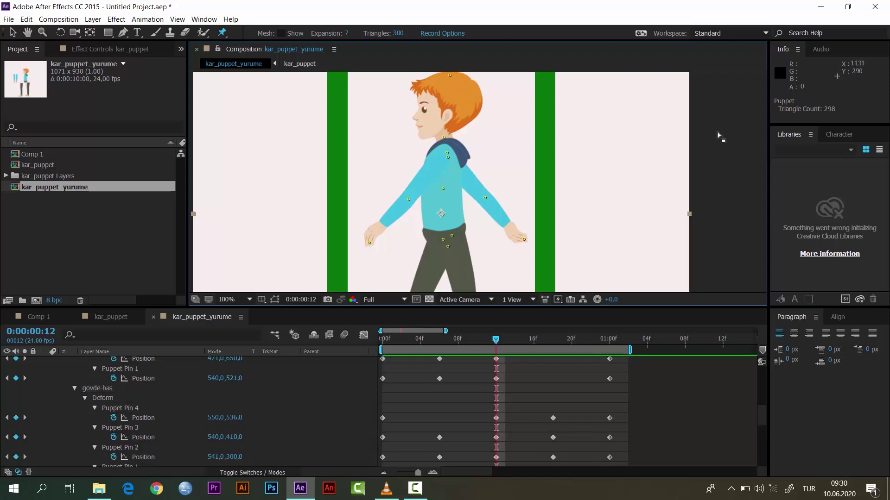
left_click_drag(717, 135, 726, 164)
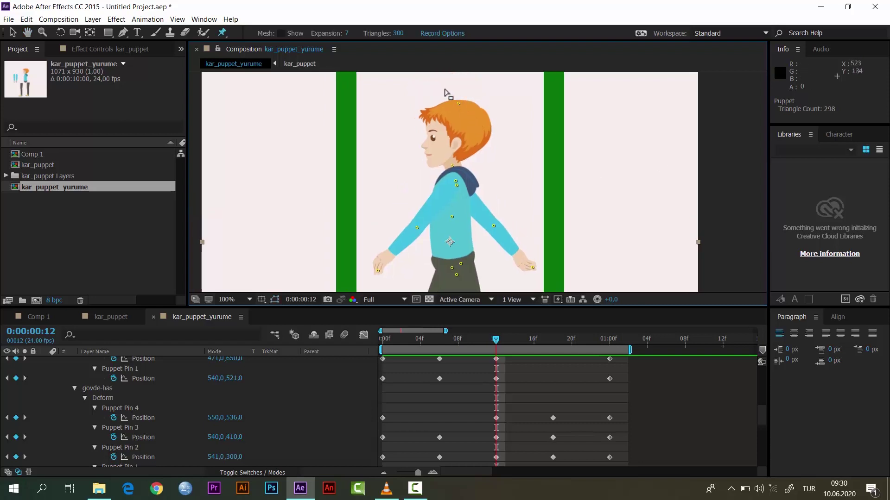
At frame 12, marquee the upper-body pins, lower them a few pixels, and preview the loop.
left_click_drag(458, 112, 468, 253)
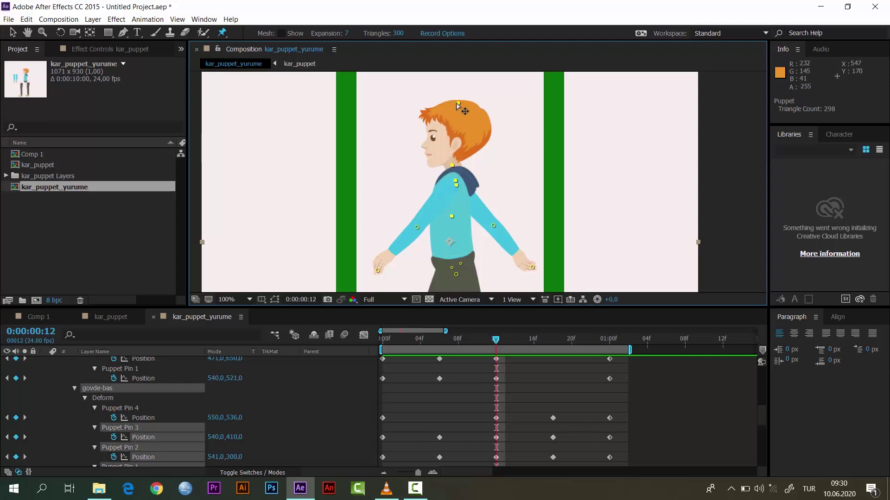
left_click_drag(459, 105, 459, 107)
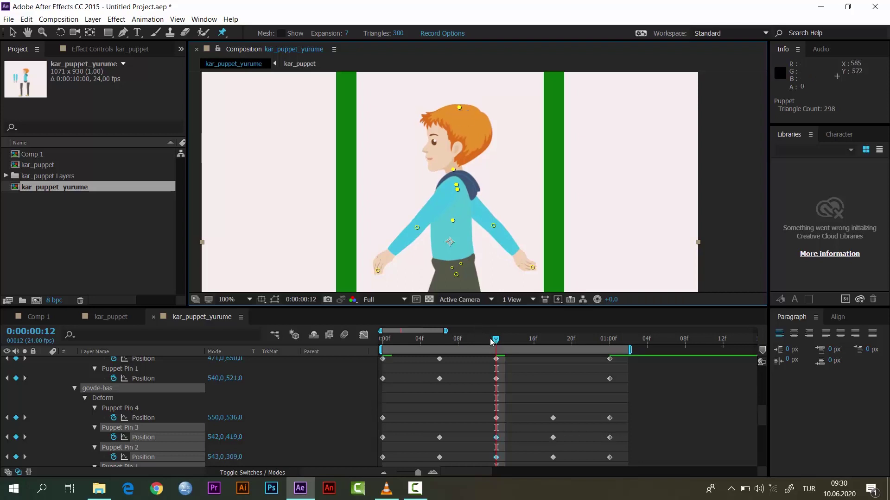
mouse_move(495, 343)
left_mouse_down()
mouse_move(442, 342)
mouse_move(495, 347)
left_mouse_up()
key("space")
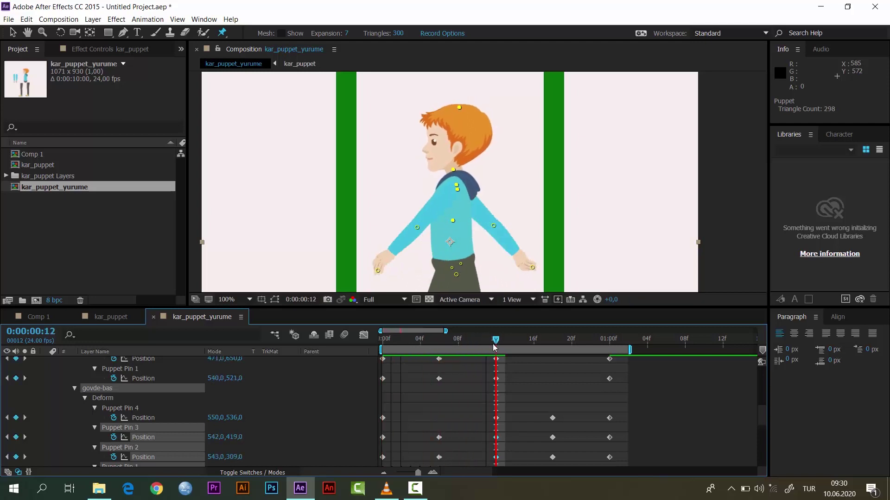
left_click_drag(738, 201, 732, 172)
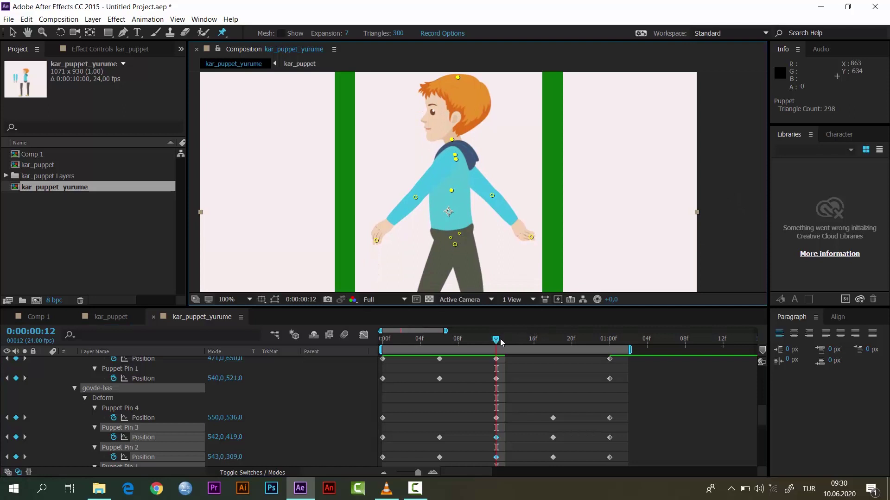
mouse_move(488, 343)
left_mouse_down()
mouse_move(381, 356)
mouse_move(496, 342)
left_mouse_up()
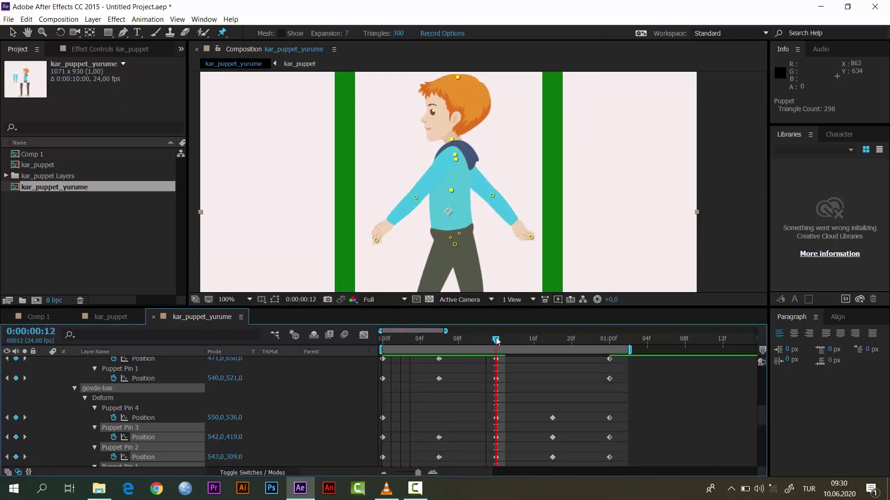
key("space")
At frame 18, shift the govde-bas upper-body pins about 13 px up and right, then scrub to compare.
left_click(556, 347)
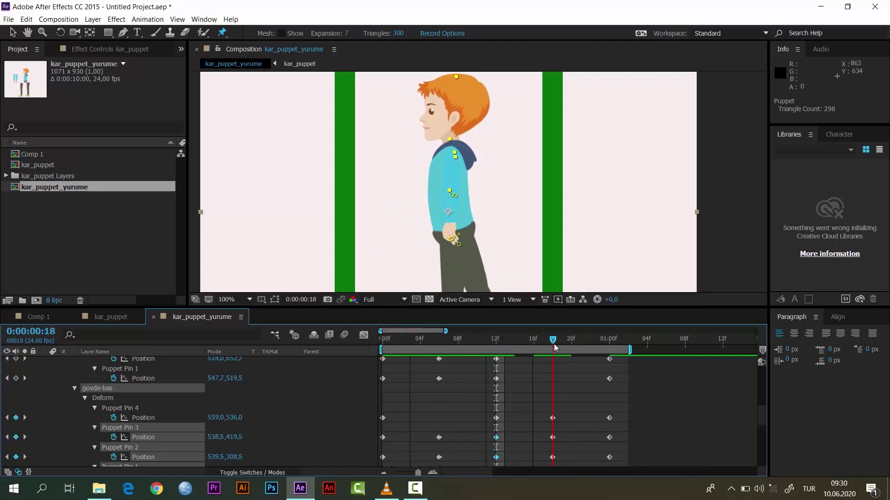
mouse_move(556, 346)
left_mouse_down()
mouse_move(441, 345)
mouse_move(375, 357)
mouse_move(433, 355)
mouse_move(371, 358)
mouse_move(552, 350)
left_mouse_up()
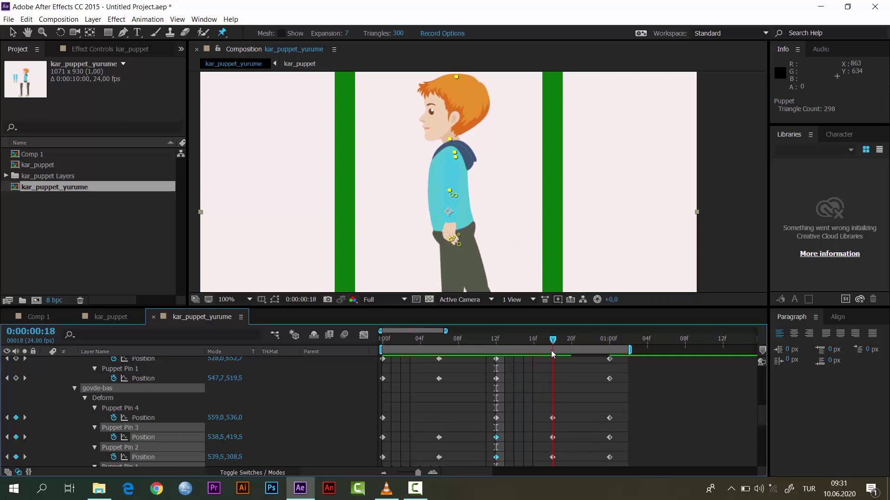
key("space")
key("space")
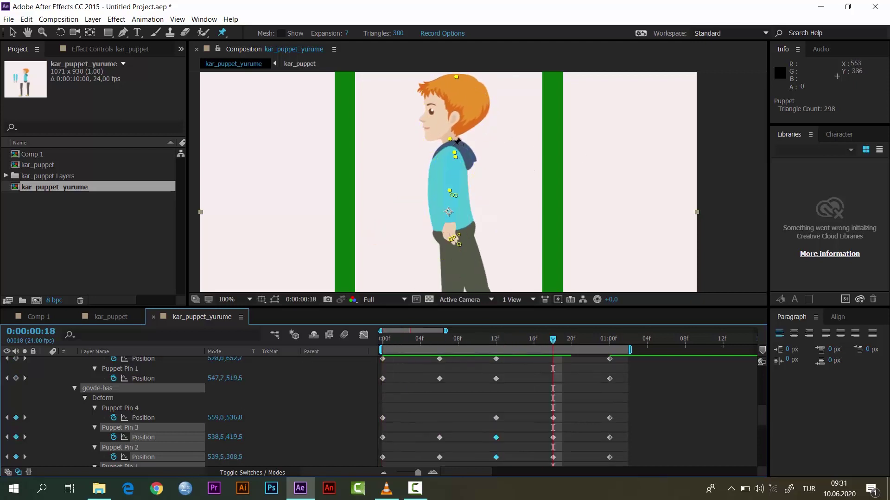
left_click_drag(451, 144, 457, 141)
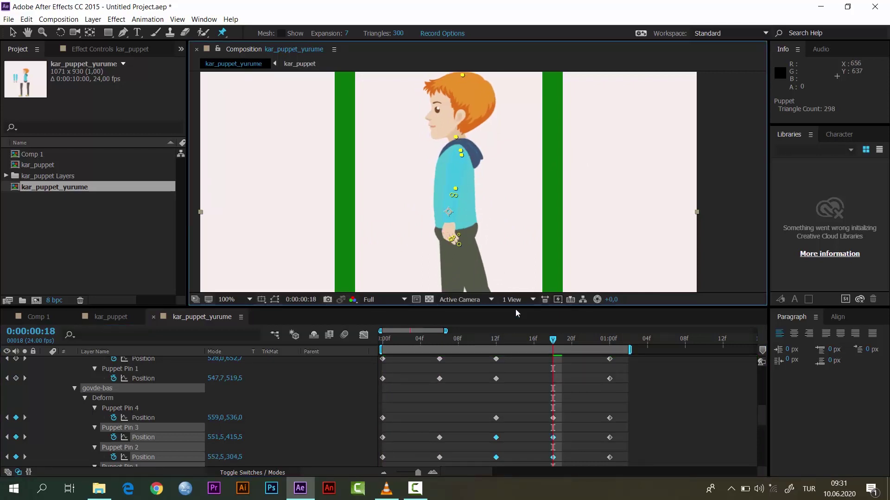
mouse_move(516, 340)
left_mouse_down()
mouse_move(440, 358)
mouse_move(542, 347)
left_mouse_up()
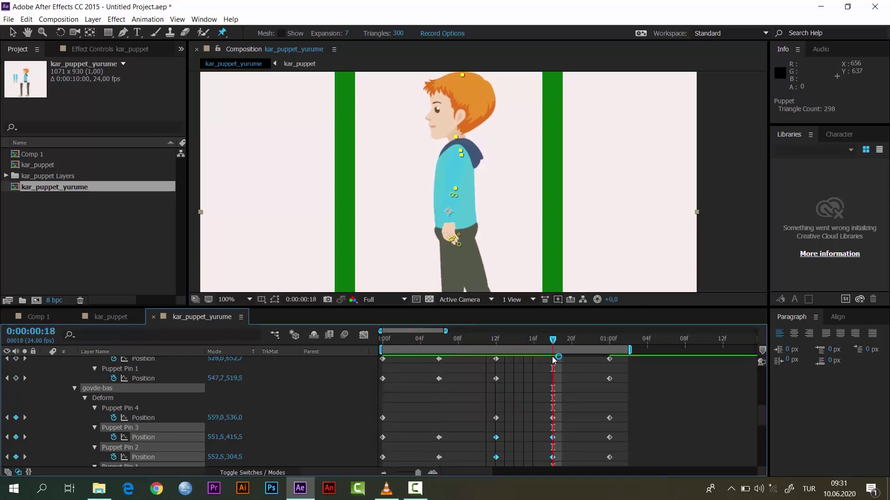
mouse_move(554, 341)
left_mouse_down()
mouse_move(477, 341)
mouse_move(553, 352)
left_mouse_up()
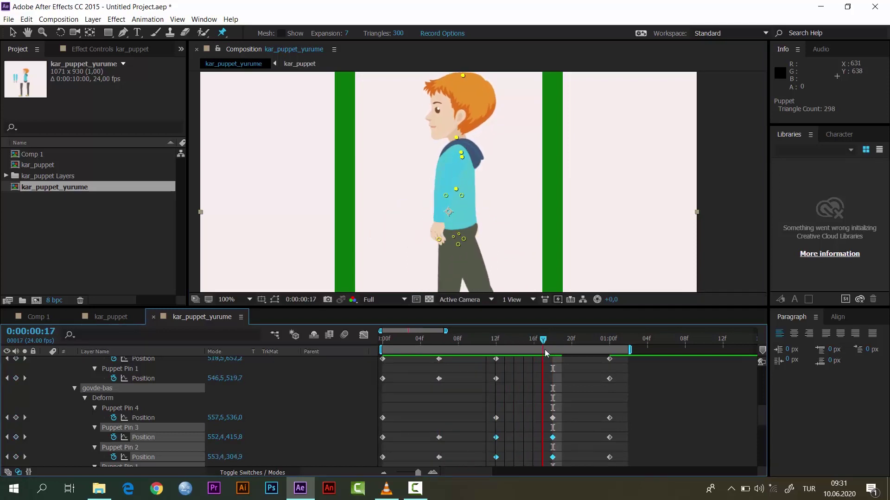
Step through the poses at frames 6, 12, 18 and 01:00, then return to frame 0.
left_click(438, 340)
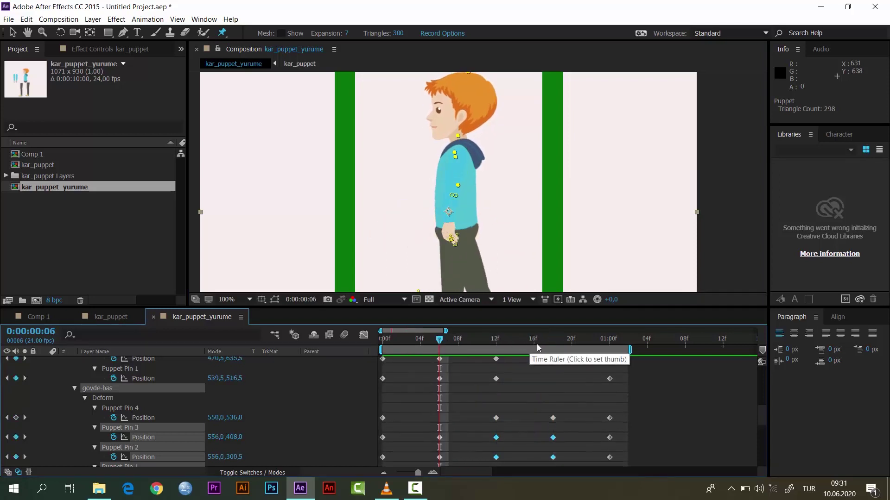
key("k")
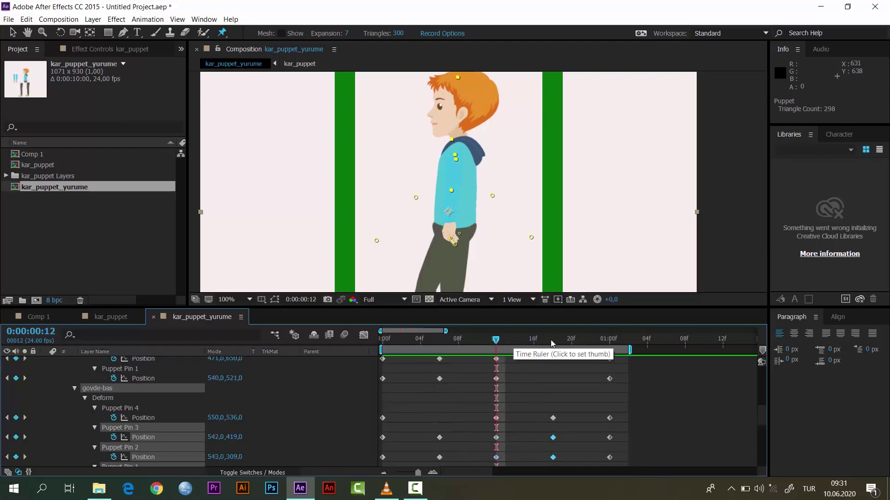
left_click(550, 340)
left_click(608, 345)
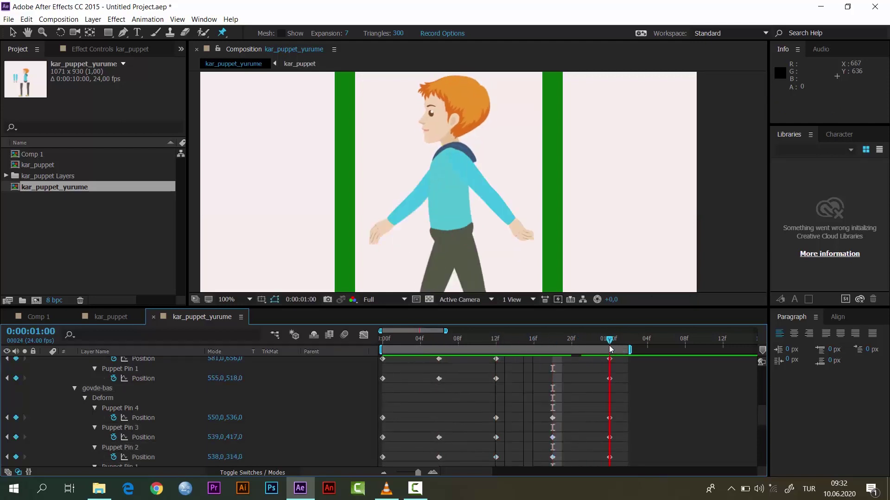
left_click(383, 340)
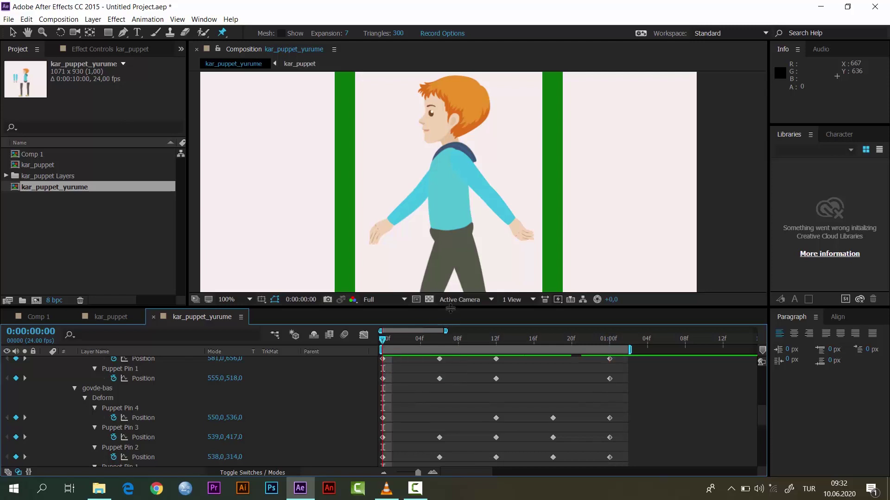
Set the viewer to 50%, play the walk cycle preview, and tidy the timeline layers.
left_click_drag(451, 309, 451, 281)
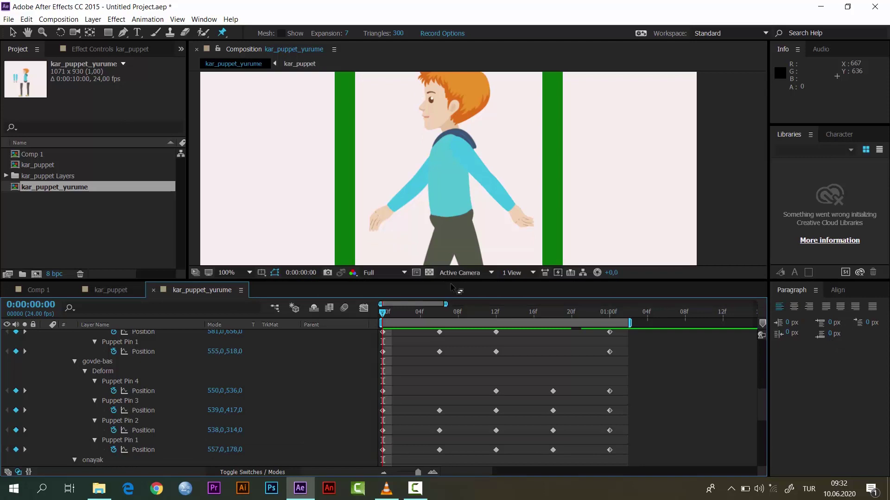
left_click(236, 269)
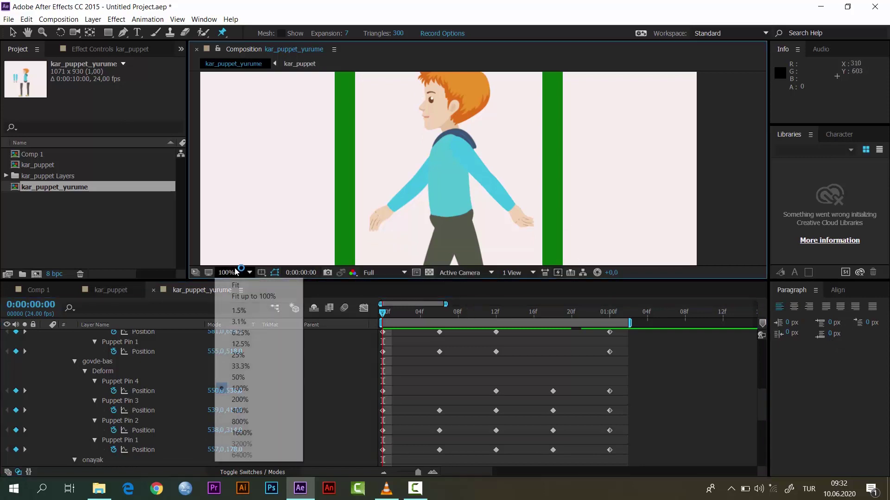
left_click(242, 379)
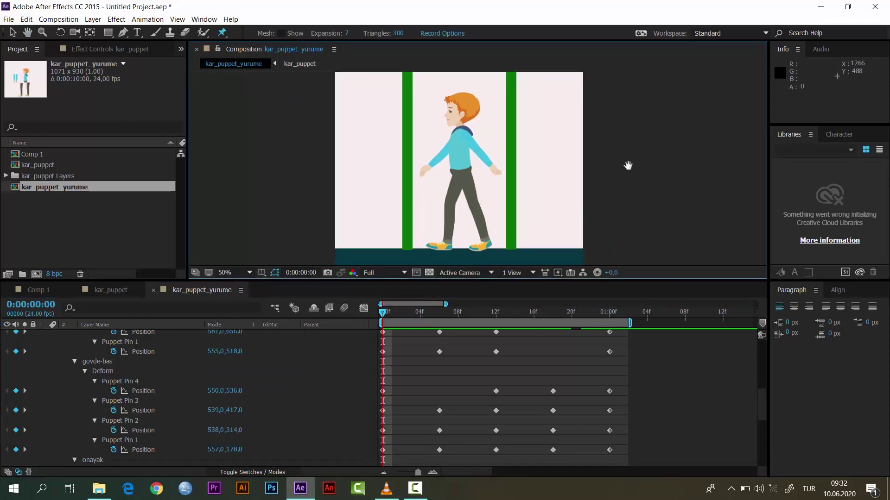
key("space")
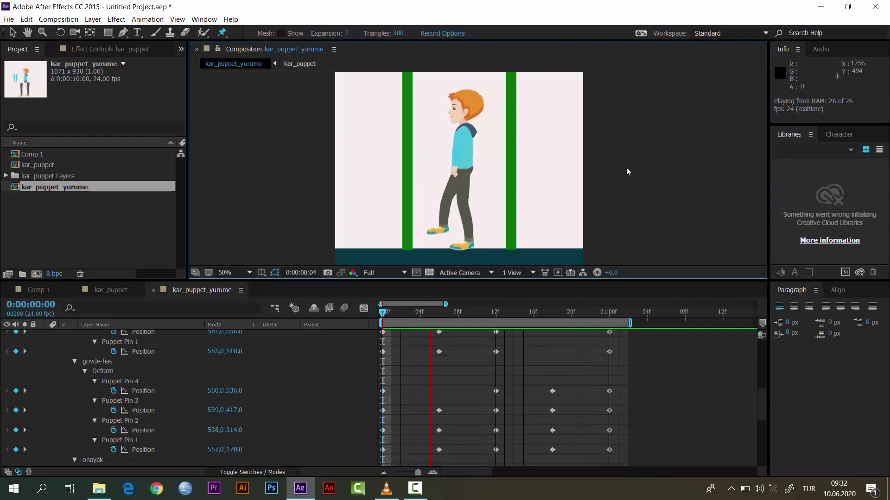
key("space")
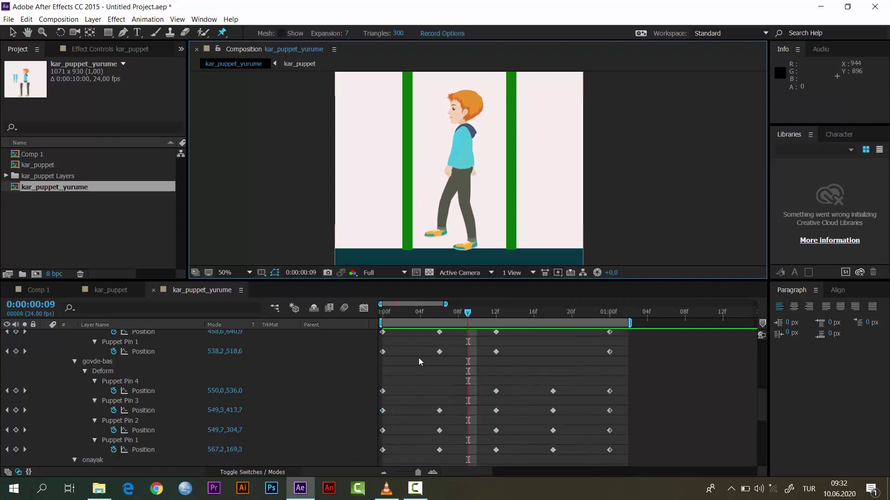
key("space")
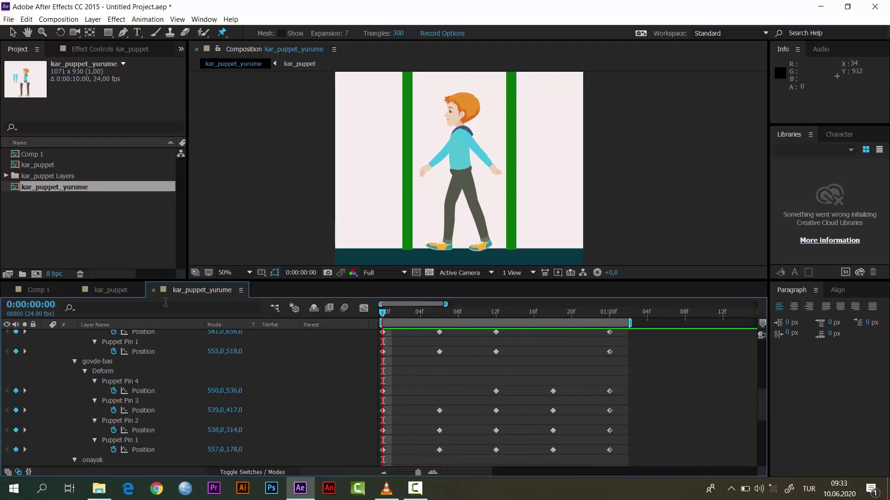
left_click(136, 306)
left_click(147, 398)
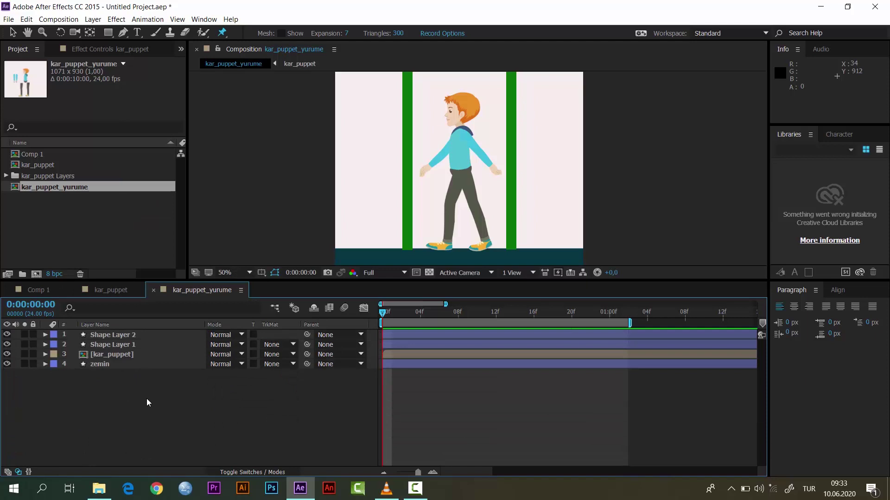
Create a new 1920×1080 composition named sahne.
left_click(51, 242)
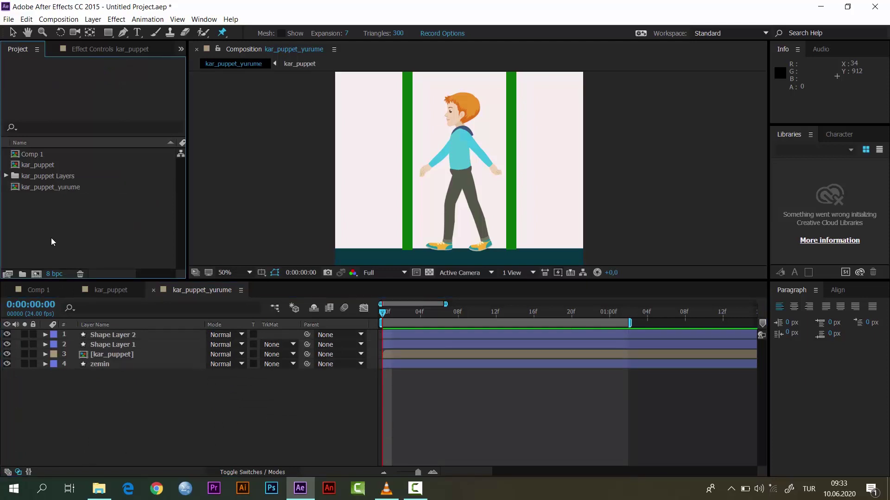
left_click(36, 274)
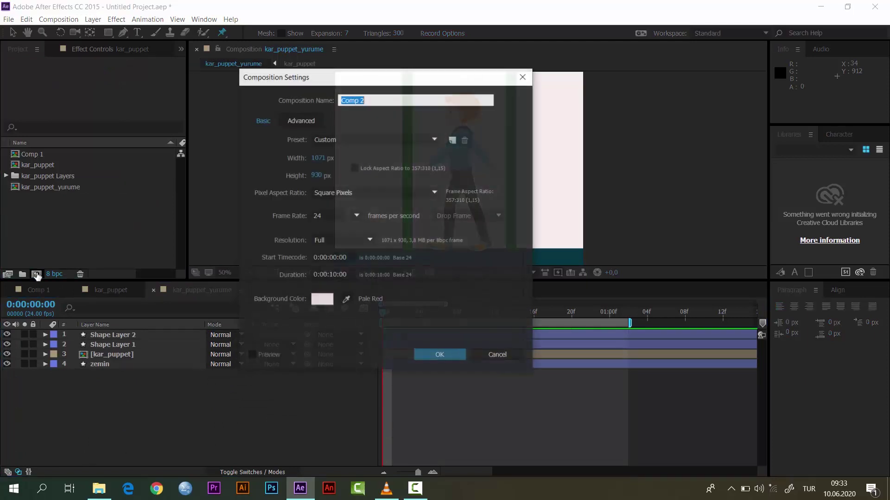
left_click(320, 159)
type("192")
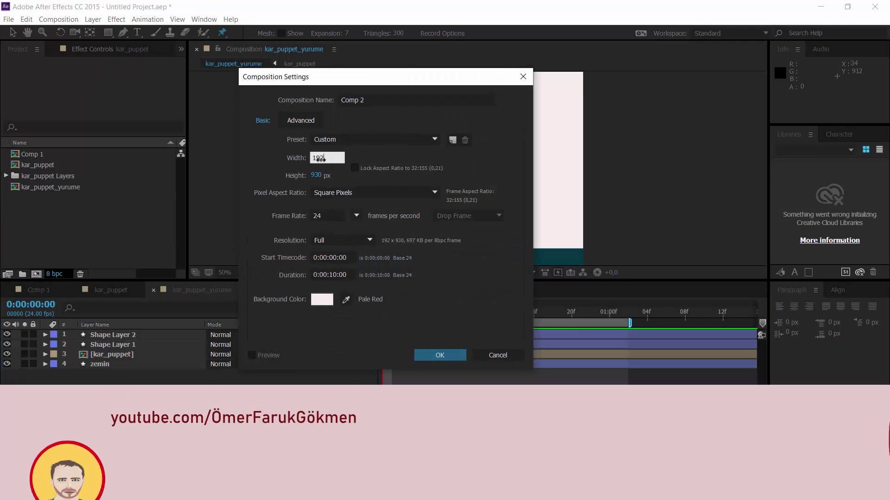
type("0")
key("Tab")
type("1080")
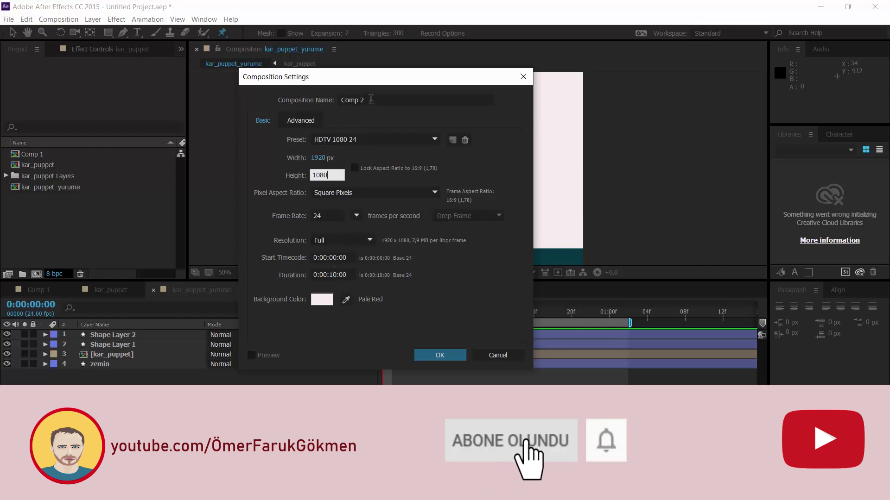
left_click(371, 100)
type("sahne")
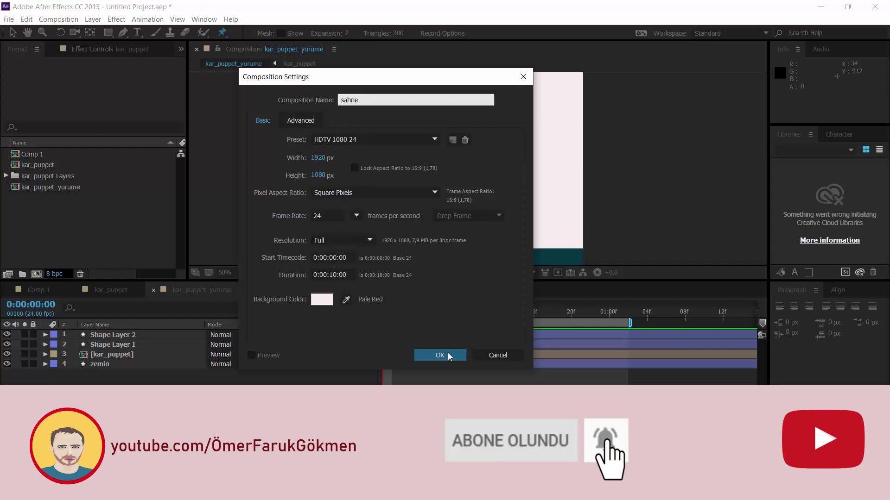
left_click(315, 301)
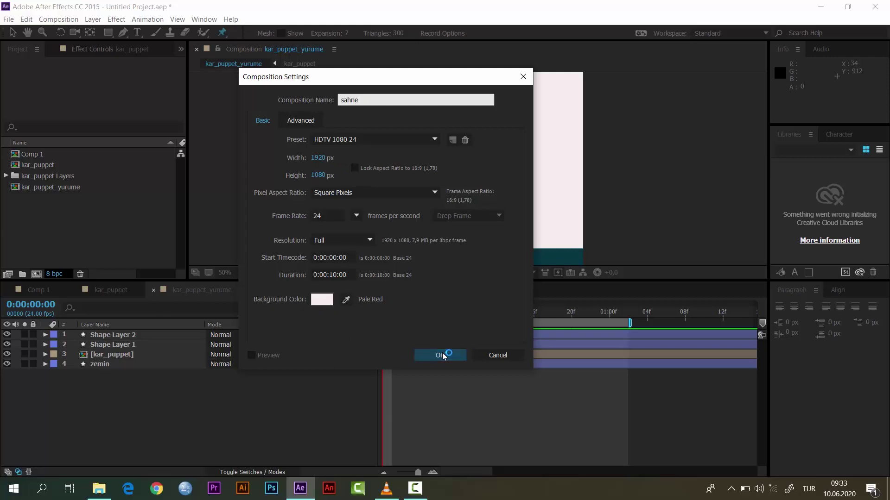
left_click(442, 356)
Import background.ai into the project.
double_click(49, 221)
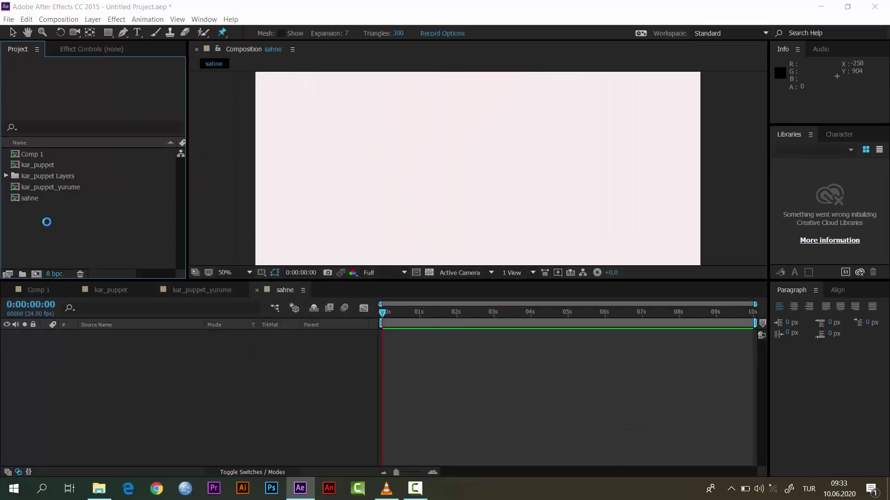
left_click(217, 193)
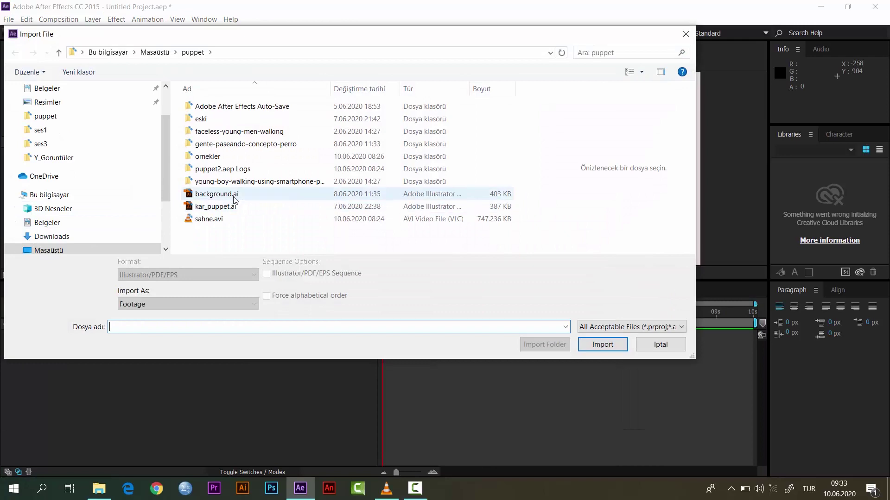
left_click(603, 344)
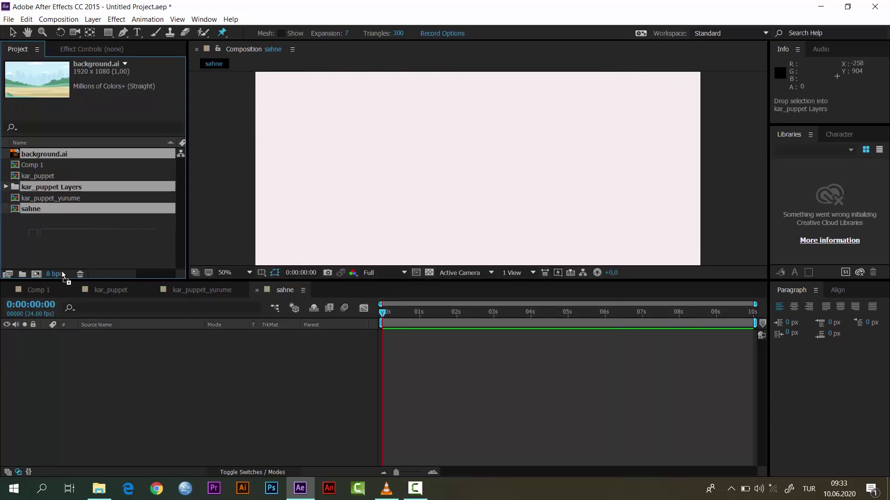
Place background.ai as a layer in sahne and enlarge the viewer to show the park.
left_click_drag(41, 155, 81, 345)
left_click_drag(409, 281, 409, 349)
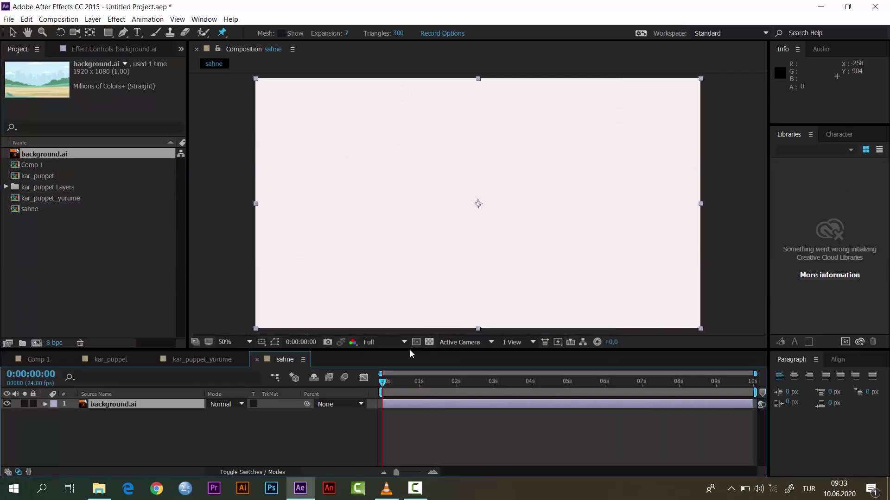
left_click(12, 31)
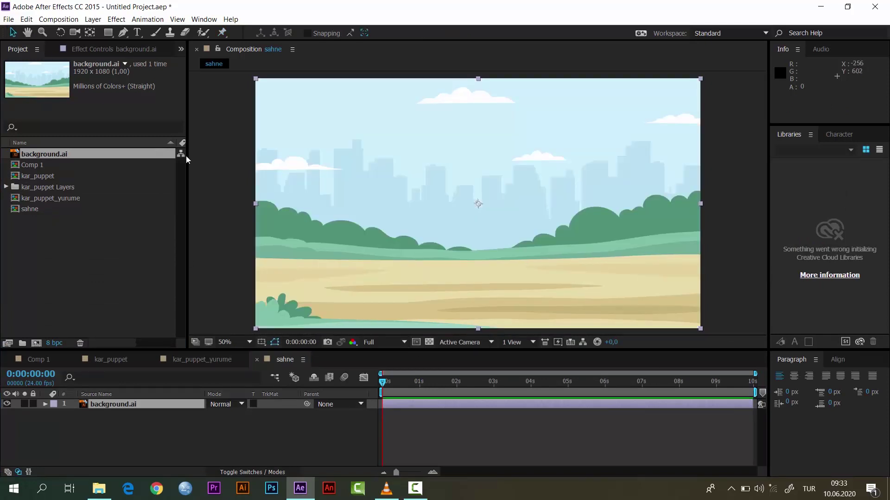
left_click(207, 168)
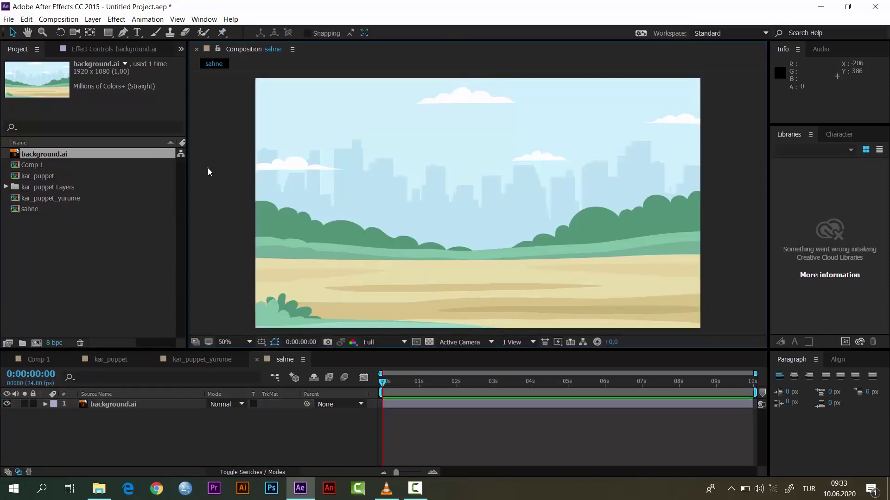
In kar_puppet_yurume, hide Shape Layer 2, Shape Layer 1 and zemin, then select kar_puppet.
left_click(207, 359)
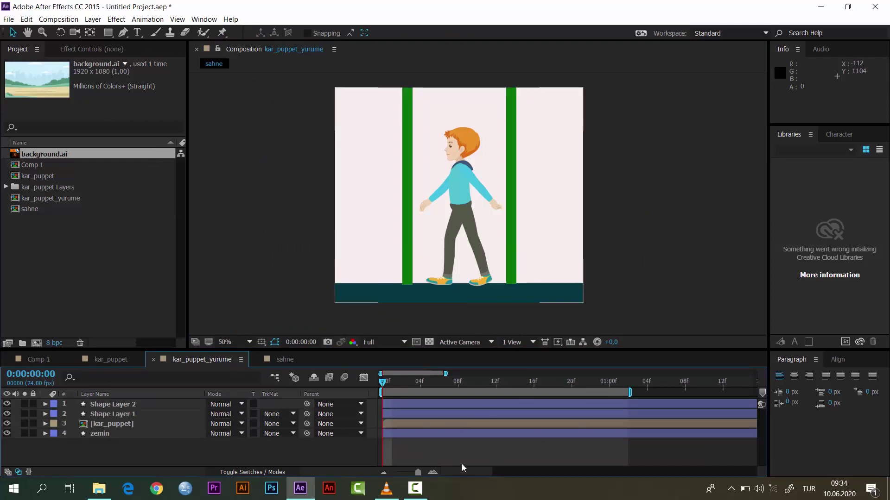
left_click_drag(417, 472, 411, 473)
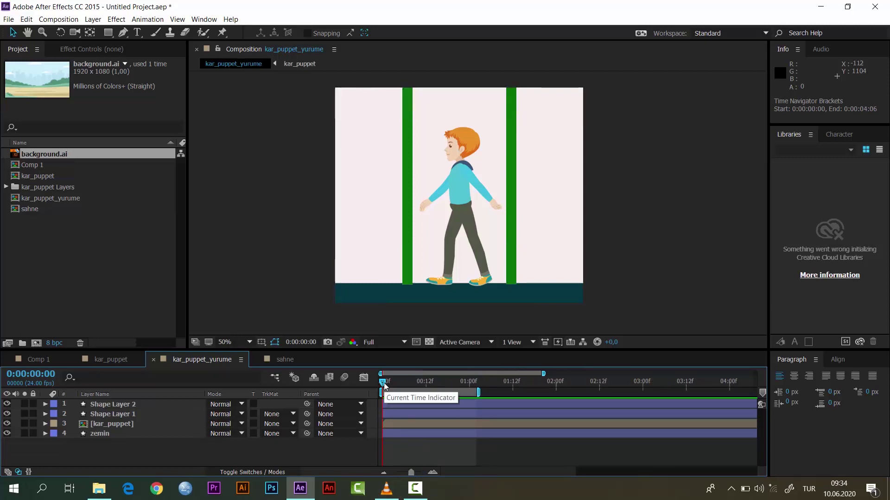
left_click(7, 405)
left_click(7, 414)
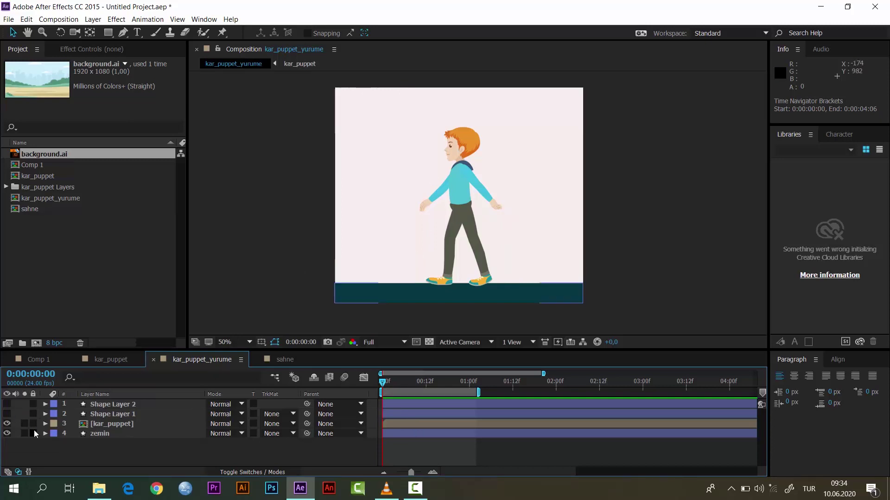
left_click(7, 433)
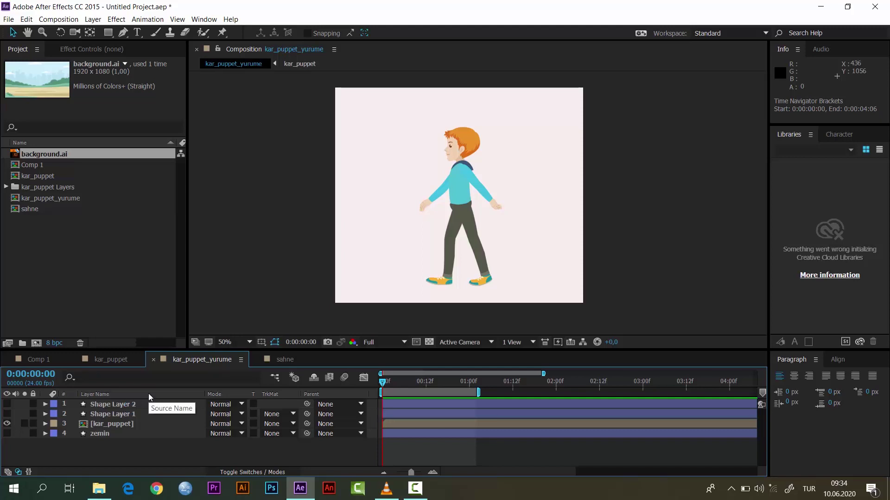
left_click(109, 424)
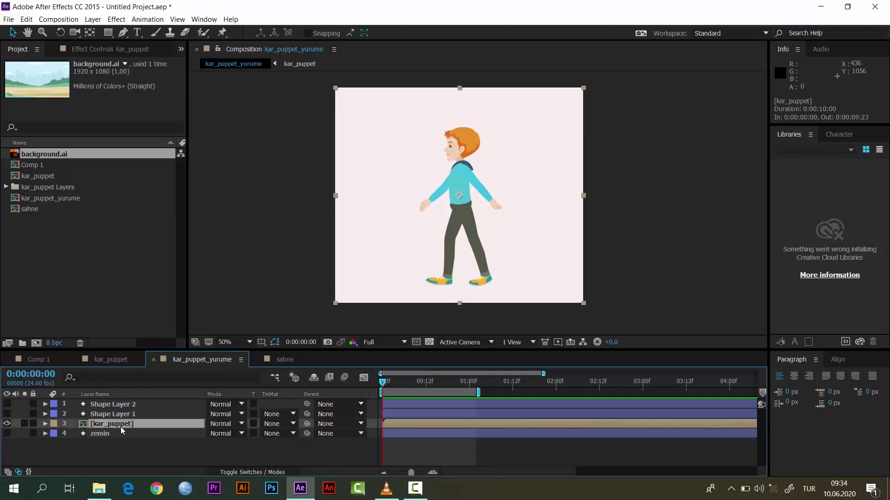
Reveal and select all of kar_puppet's puppet pin keyframes.
key("u")
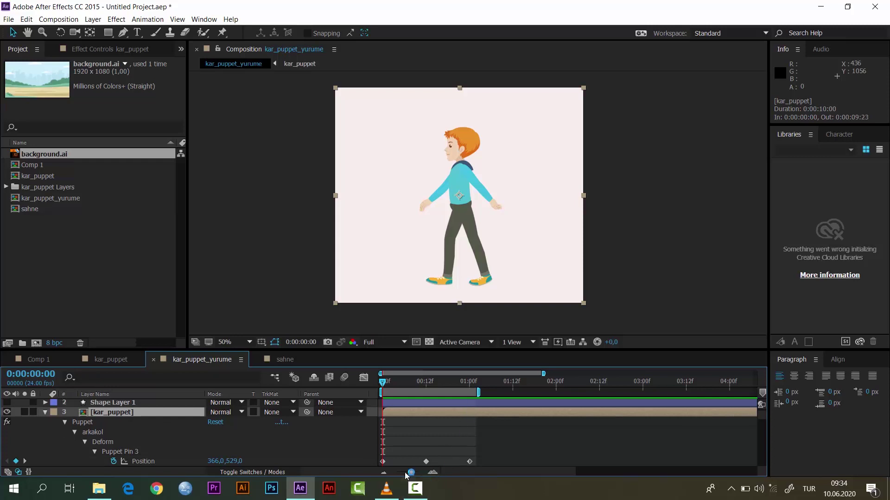
left_click_drag(411, 473, 420, 478)
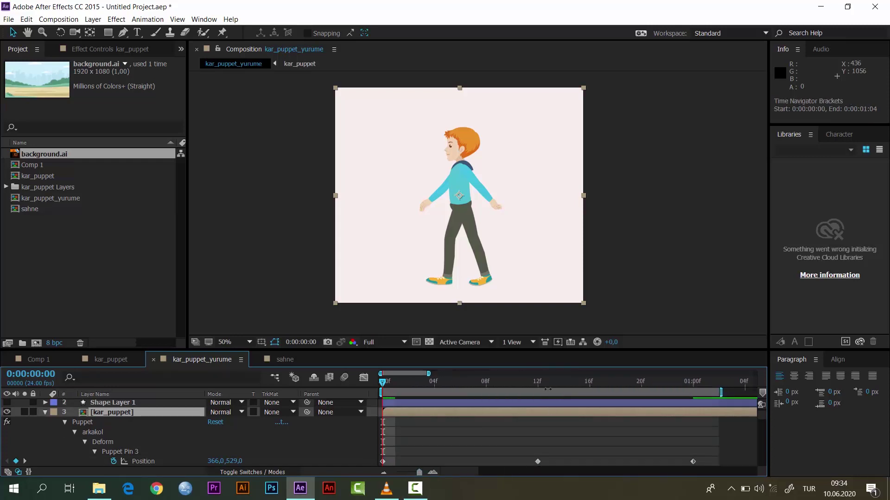
left_click_drag(532, 350, 518, 240)
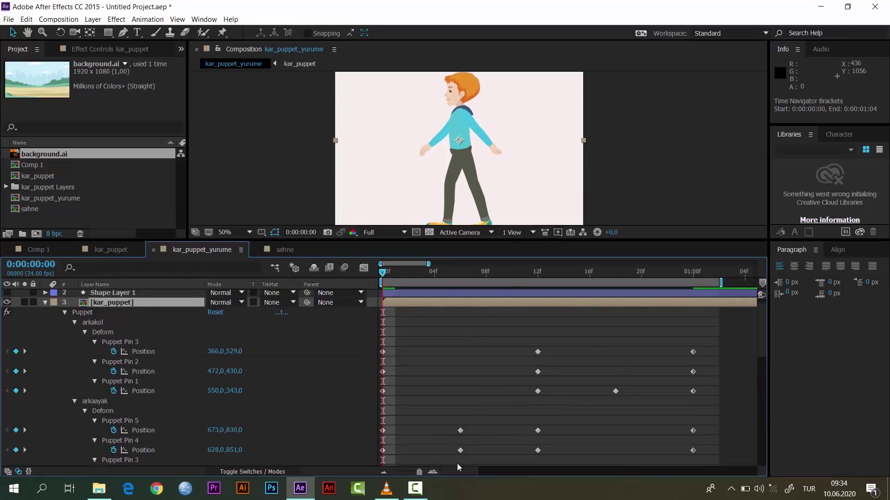
left_click_drag(420, 472, 417, 474)
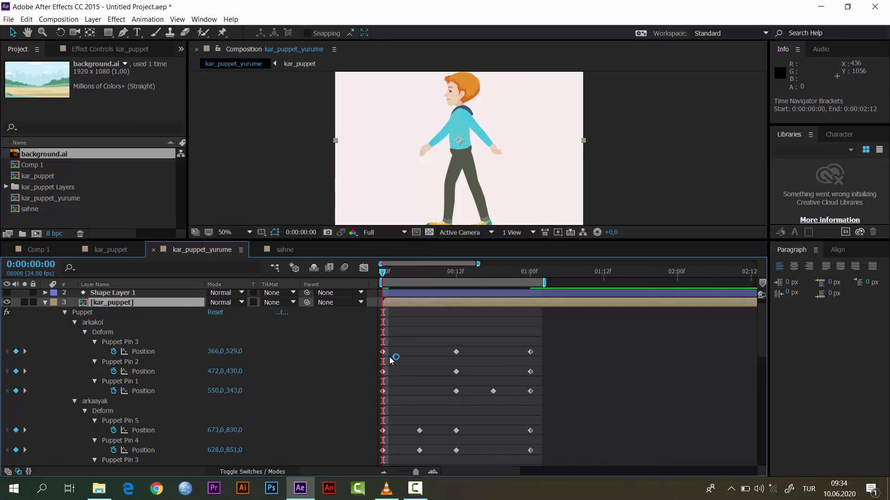
left_click_drag(382, 332, 536, 498)
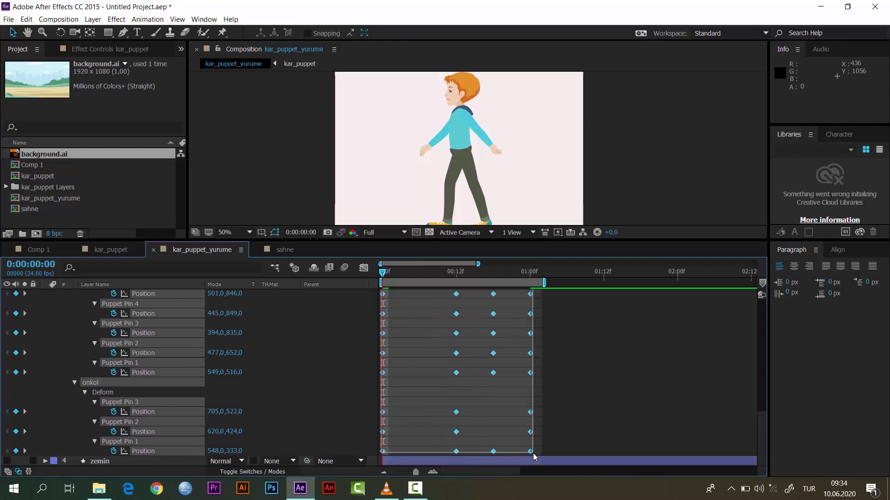
left_click_drag(536, 481, 533, 456)
Extend the work area and stretch the pin keyframes to end around 0:00:01:05.
left_click_drag(543, 282, 574, 286)
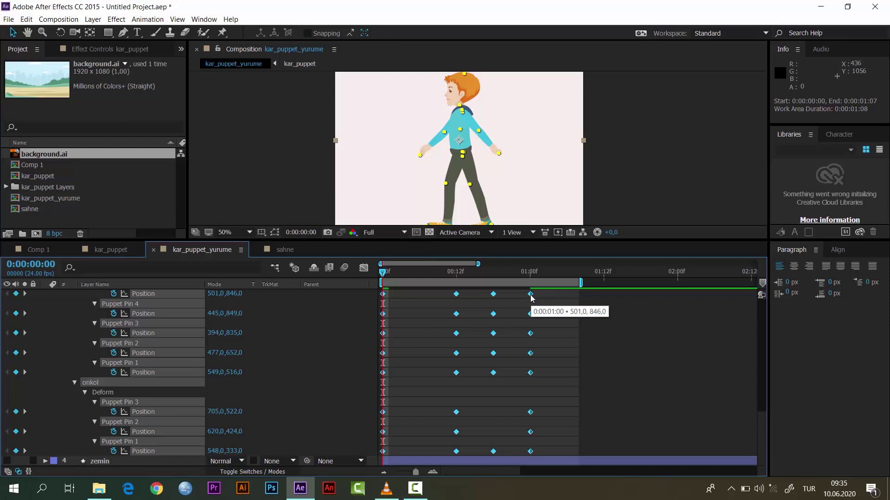
left_click_drag(532, 298, 554, 301)
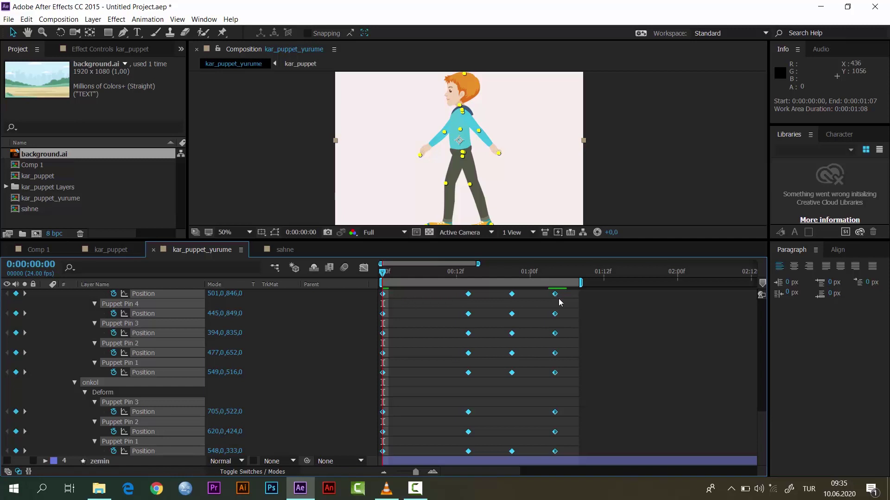
left_click_drag(560, 302, 566, 285)
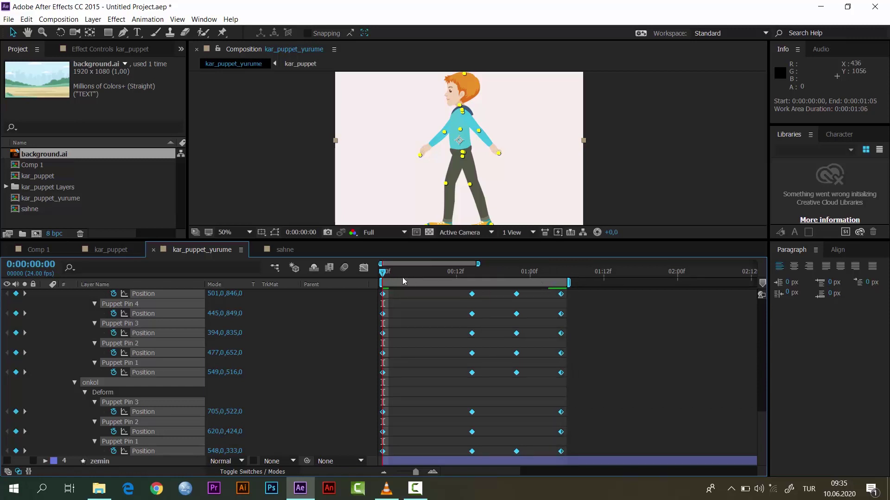
left_click_drag(404, 281, 561, 277)
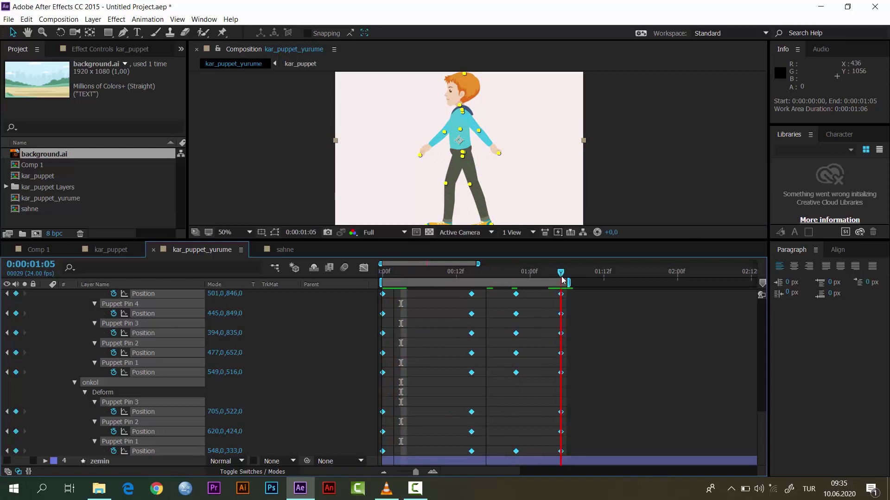
left_click(592, 272)
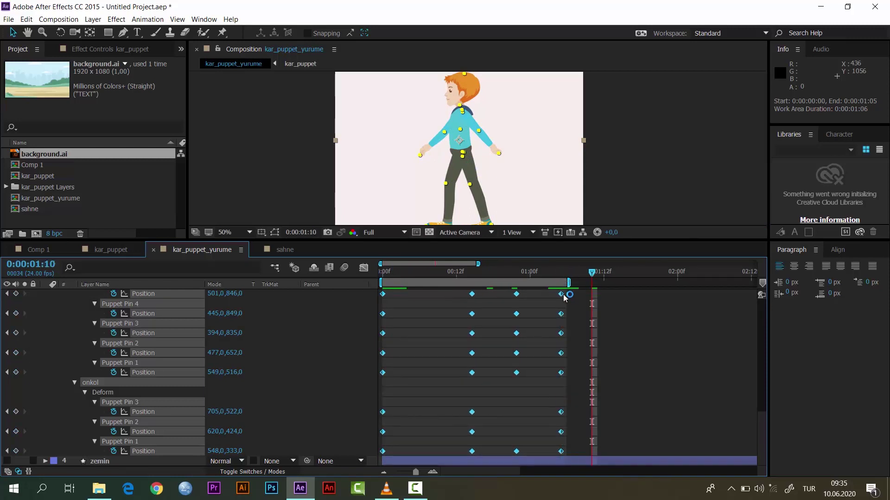
mouse_move(561, 295)
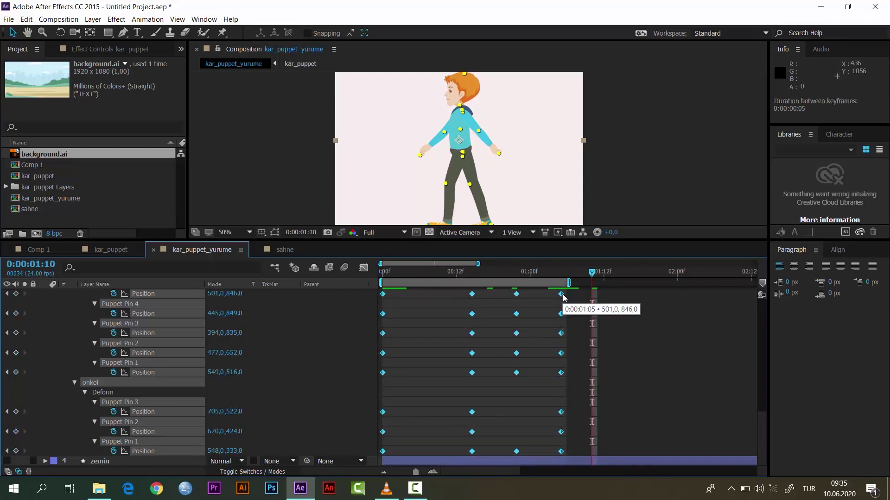
left_click_drag(561, 295, 567, 295)
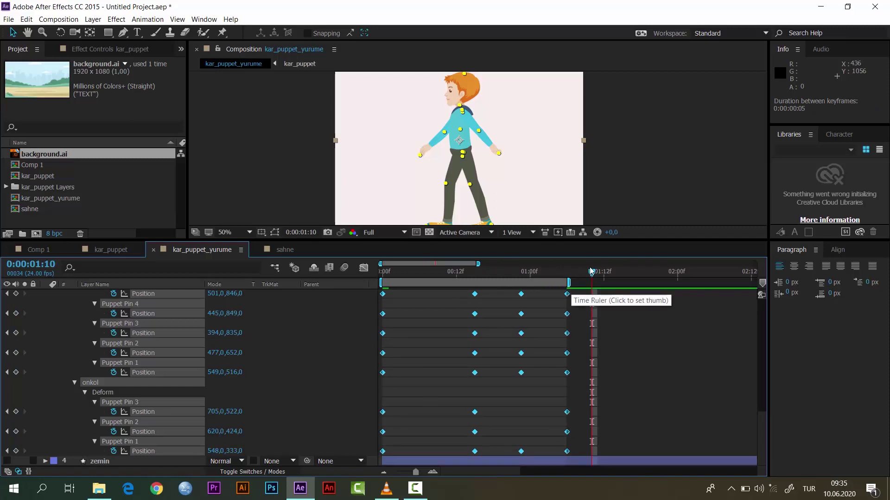
Preview the slowed walk cycle twice, then collapse the puppet pin properties.
key("space")
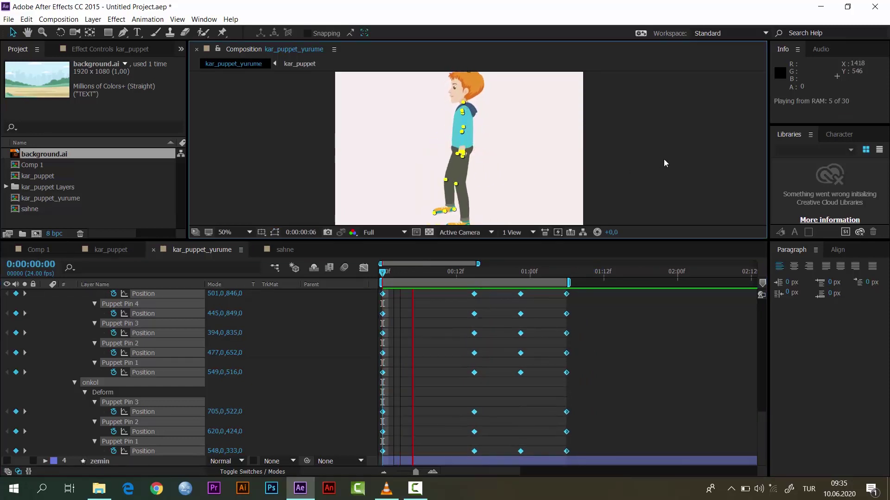
key("space")
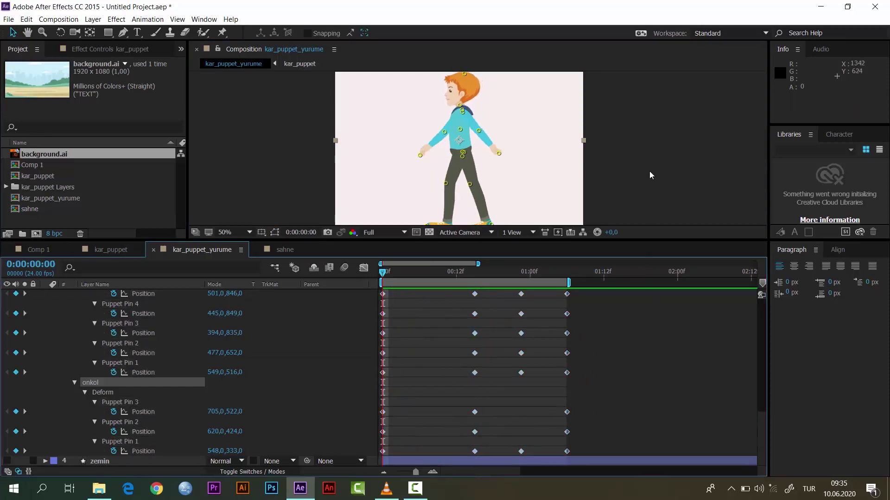
key("space")
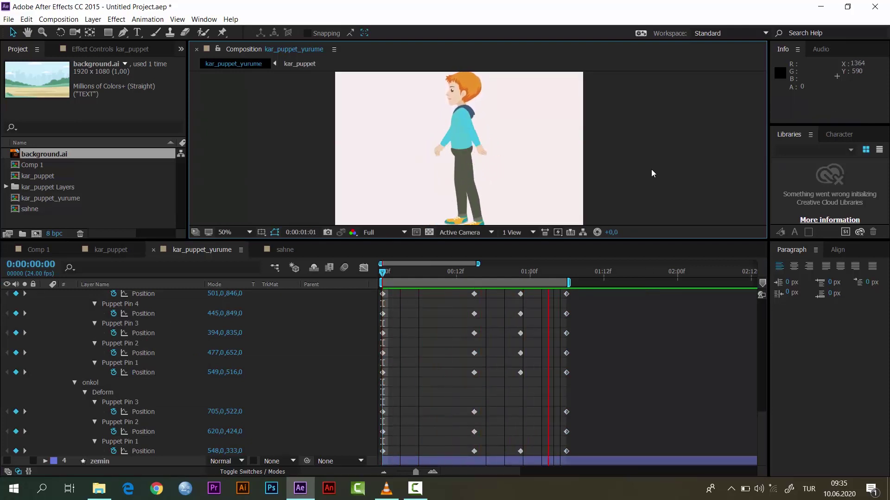
key("space")
left_click(102, 270)
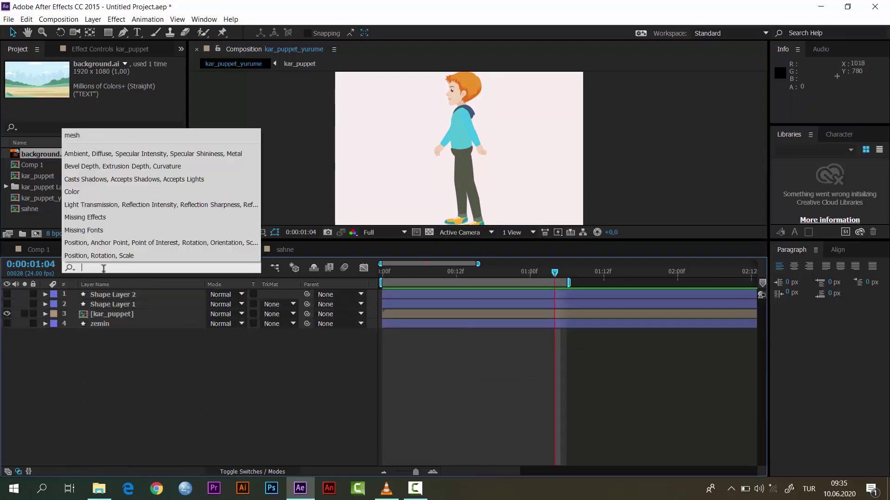
left_click(152, 366)
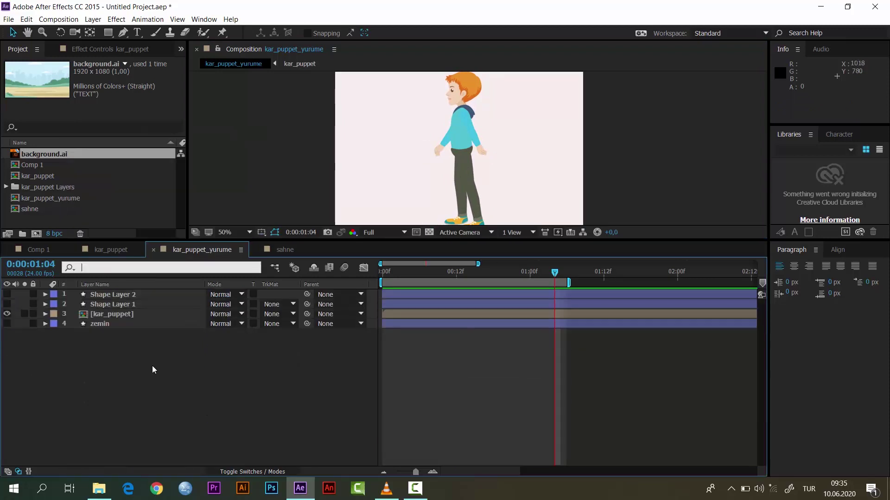
Change kar_puppet_yurume's duration to 0:00:01:06 in Composition Settings.
right_click(279, 142)
left_click(301, 157)
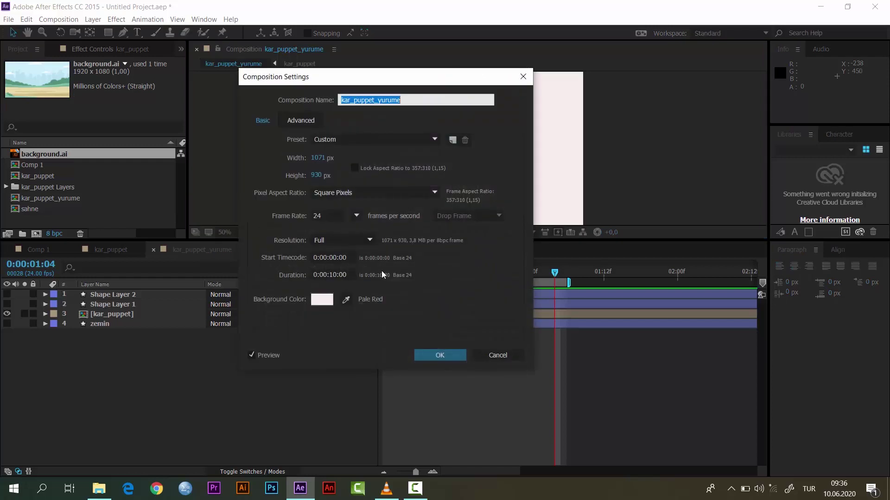
left_click(334, 275)
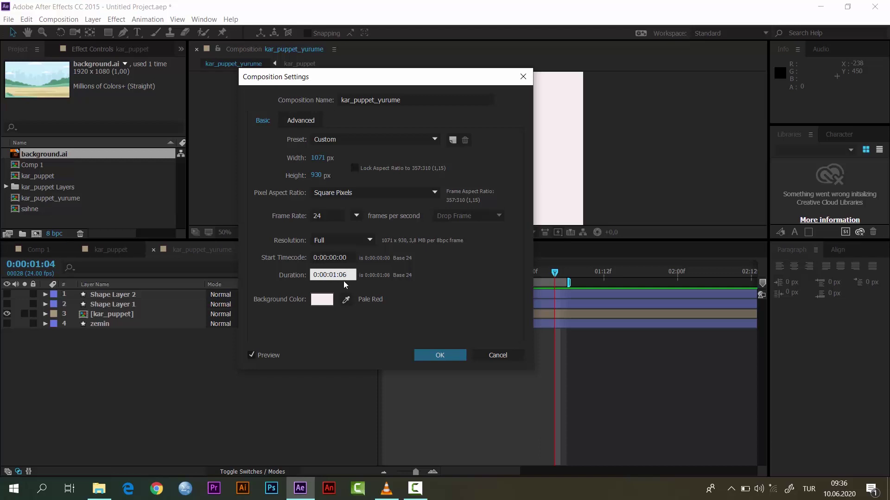
left_click(434, 357)
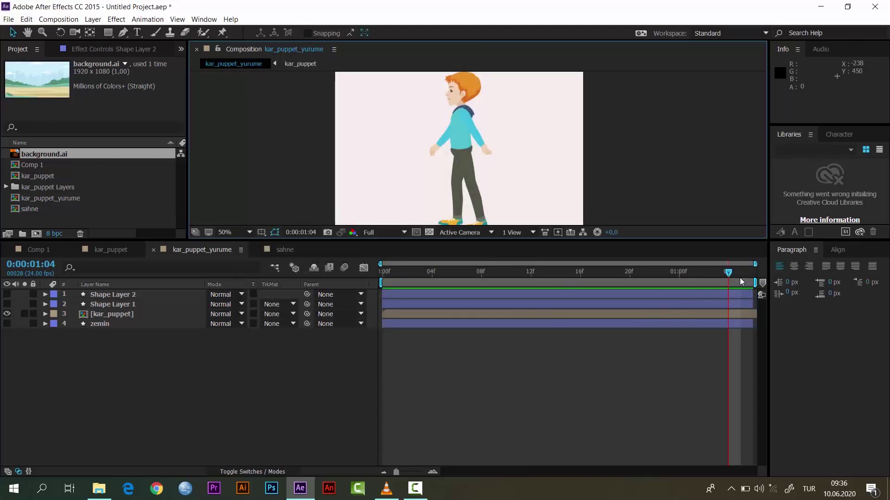
left_click_drag(728, 273, 752, 276)
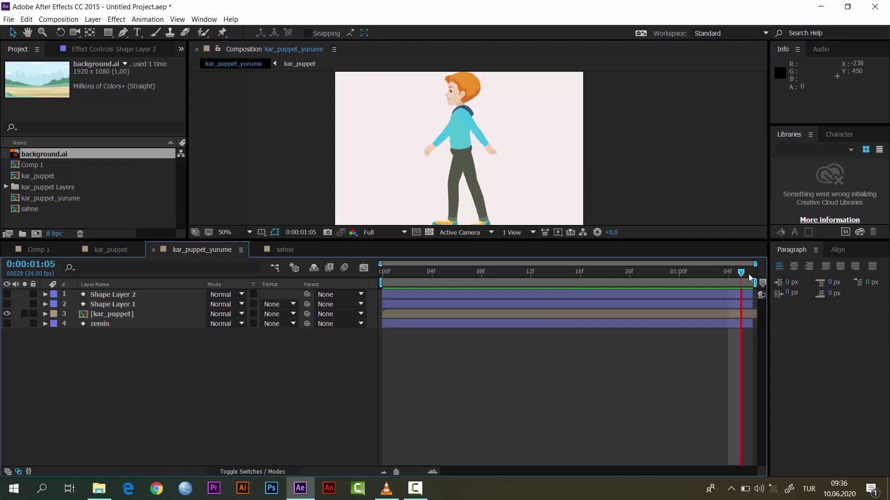
Reveal kar_puppet's pin keyframes and preview the shortened walk cycle.
left_click(99, 314)
key("u")
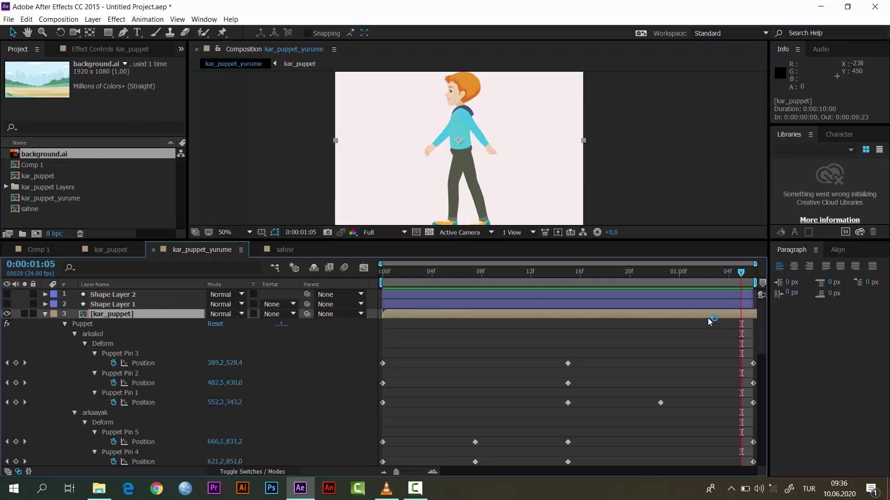
key("space")
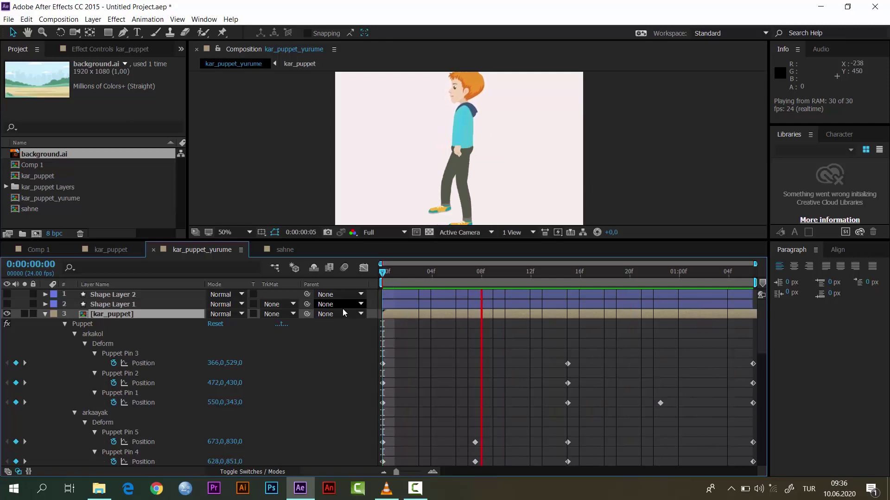
key("space")
Collapse and deselect kar_puppet, then return to the sahne composition.
left_click(178, 273)
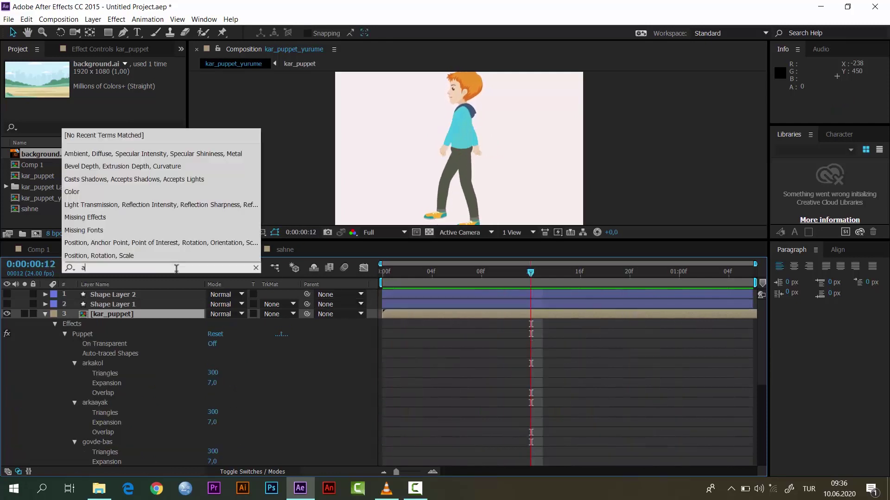
left_click(171, 377)
left_click(171, 376)
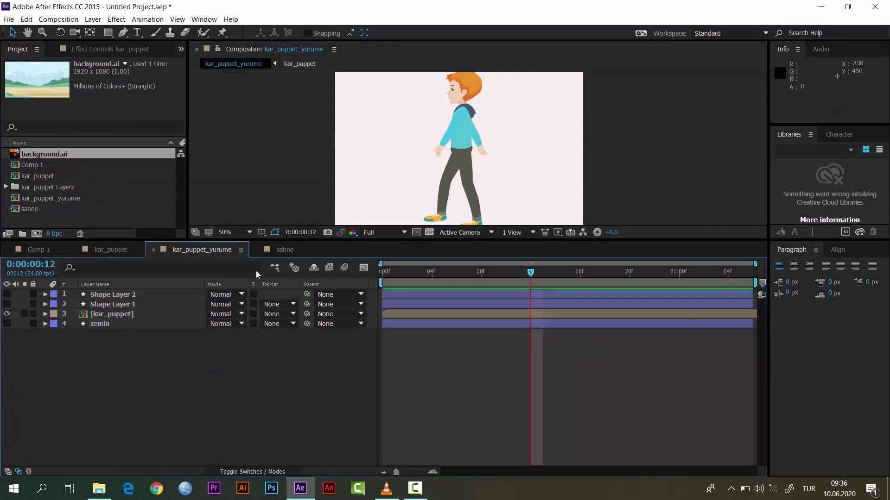
left_click(282, 251)
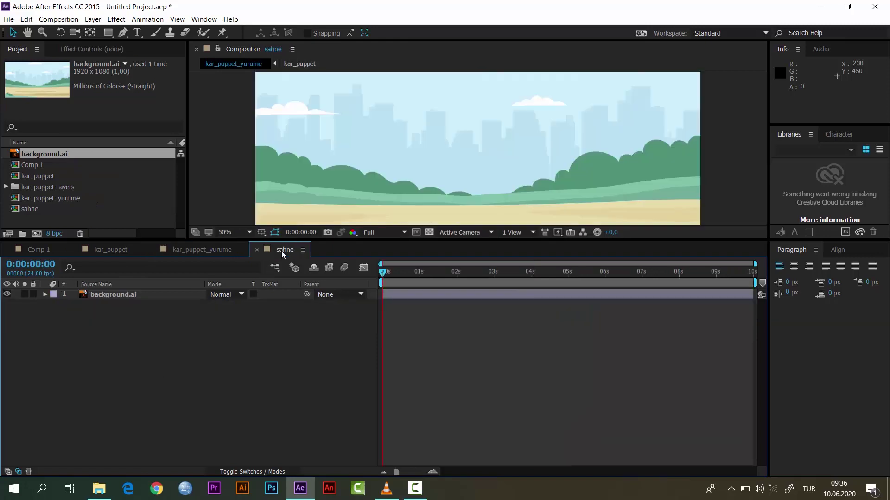
Add kar_puppet_yurume to sahne as a layer above background.ai.
left_click(39, 199)
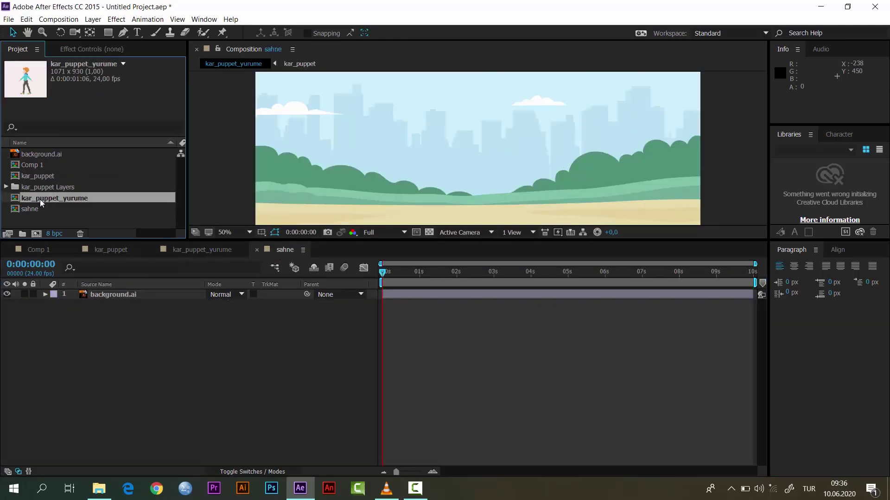
left_click_drag(49, 197, 110, 293)
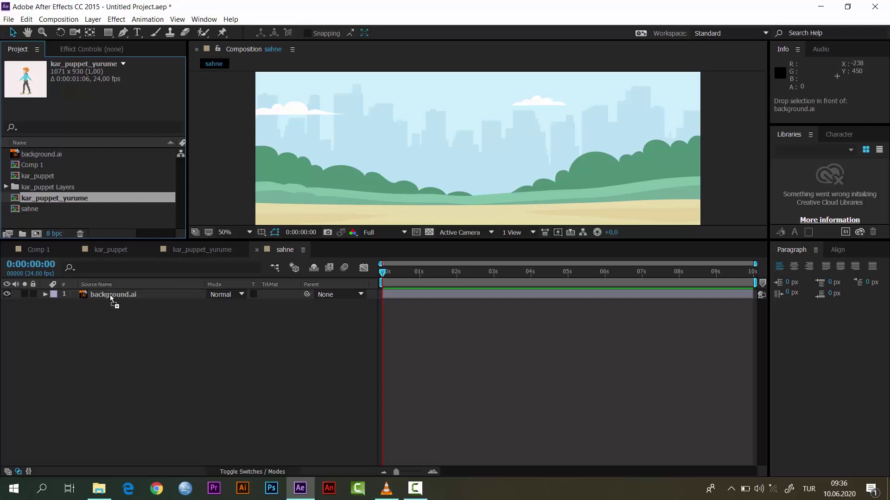
left_click_drag(110, 291, 109, 292)
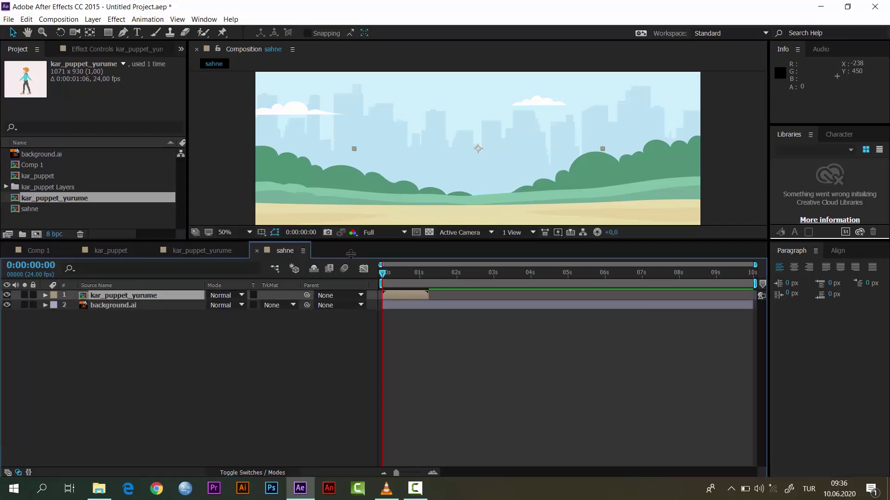
left_click_drag(347, 241, 341, 323)
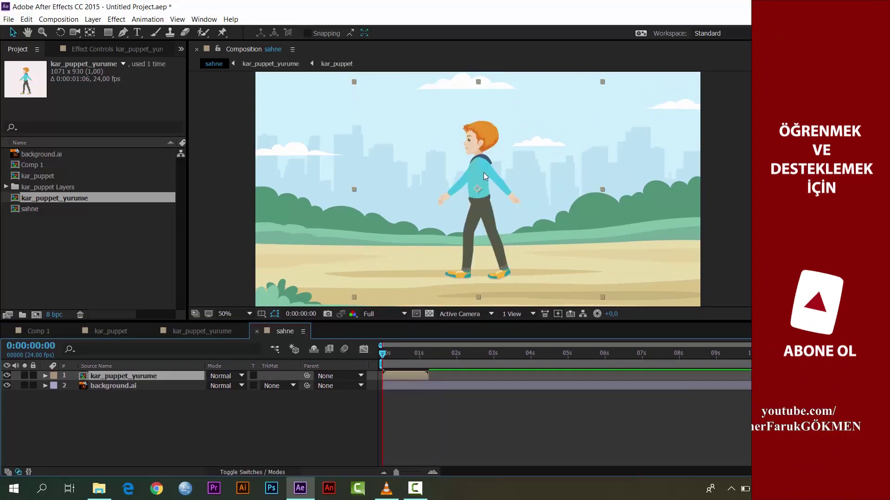
Scale the boy down, move him to the right of the park, preview, and undo time remapping.
left_click_drag(602, 82, 580, 104)
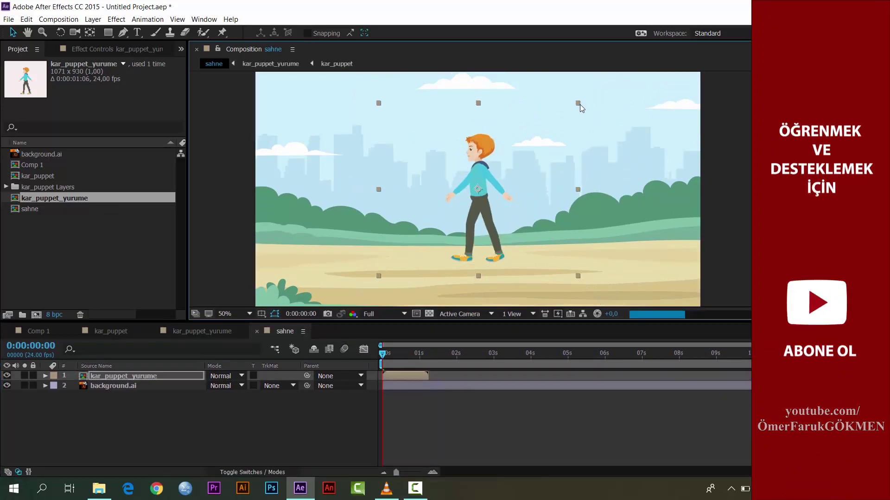
left_click_drag(480, 182, 668, 203)
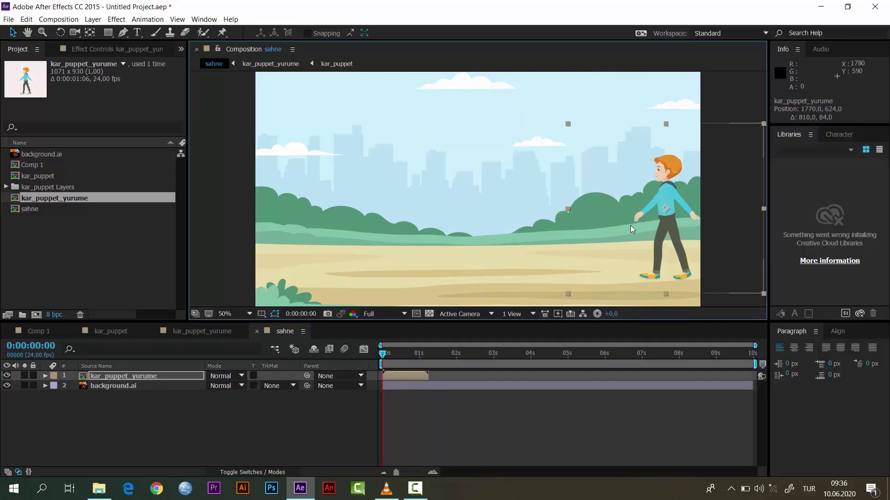
key("space")
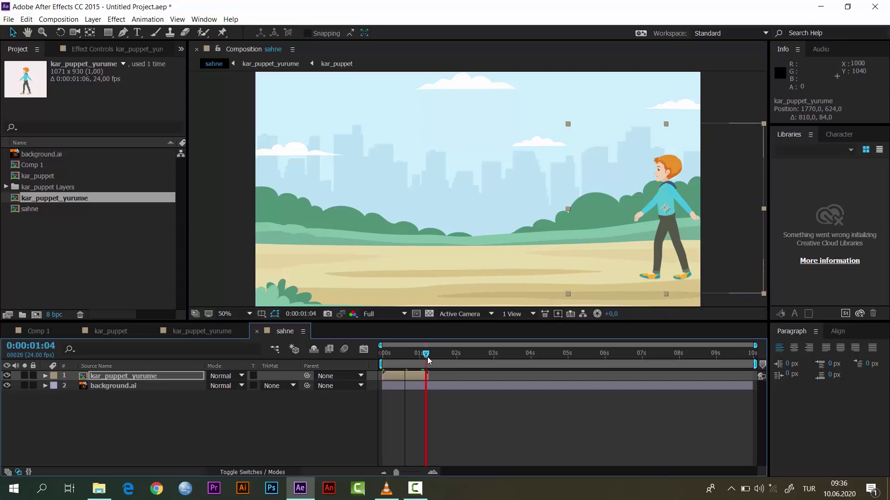
left_click_drag(402, 352, 692, 366)
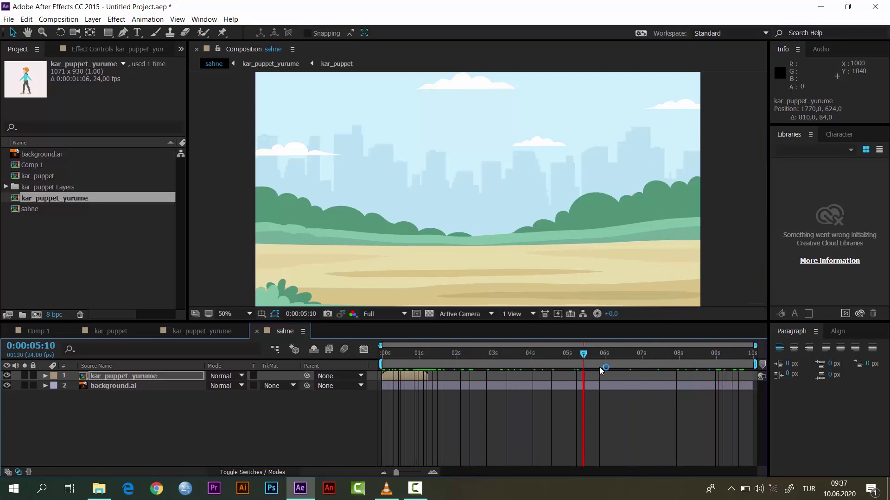
left_click_drag(520, 364, 371, 357)
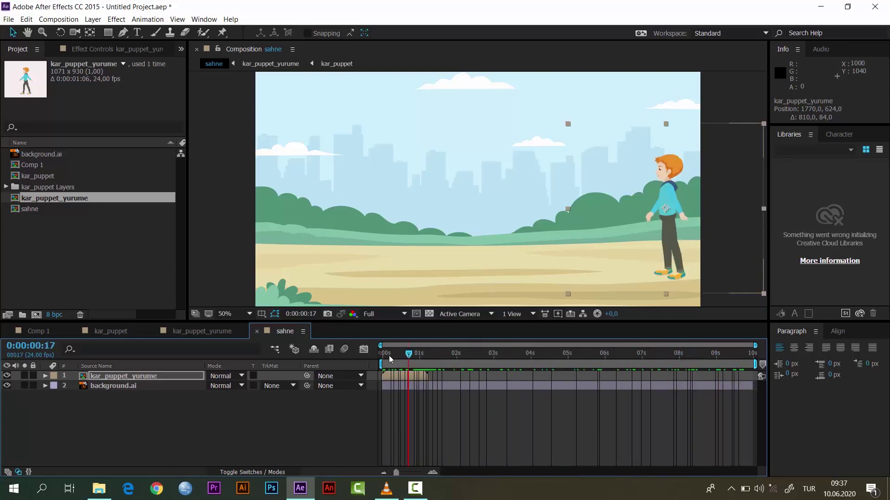
key("ctrl+z")
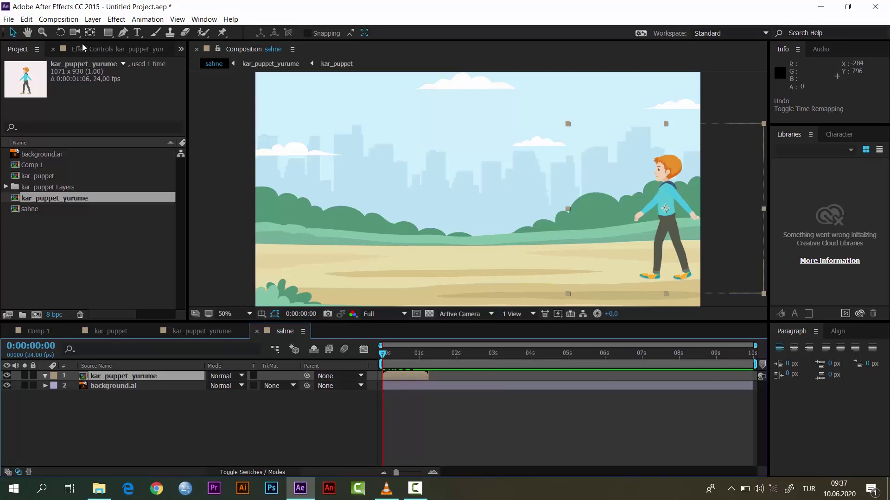
Enable Time Remapping on the boy layer and extend it to the 10-second end.
left_click(91, 21)
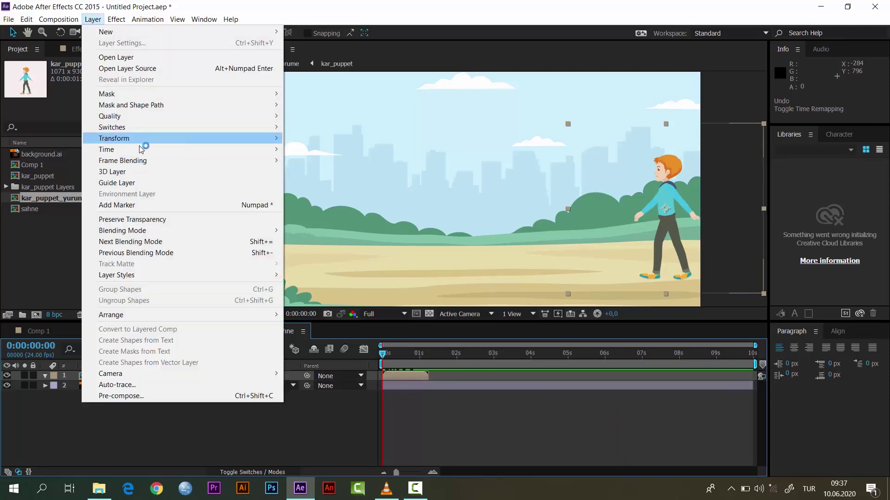
mouse_move(274, 150)
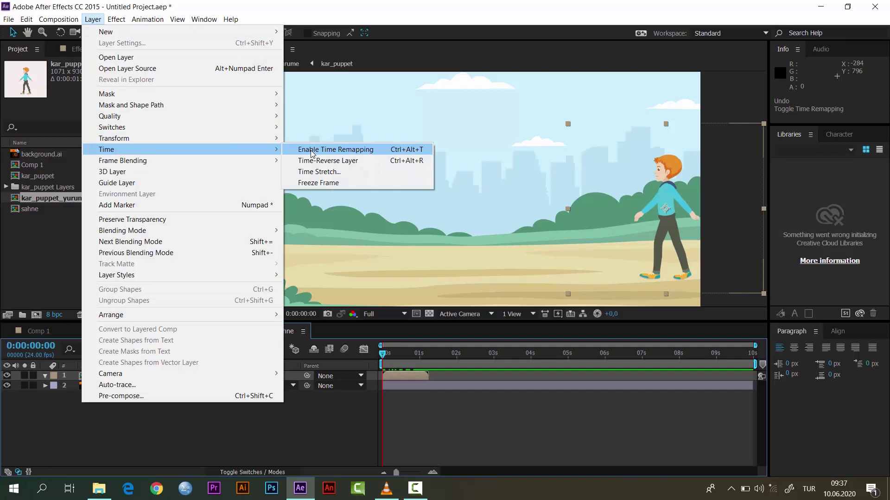
left_click(355, 151)
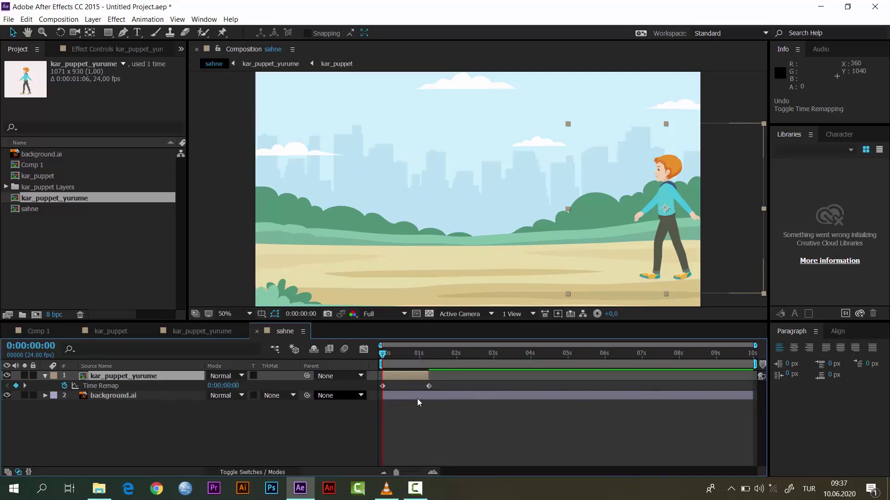
left_click_drag(434, 377, 721, 379)
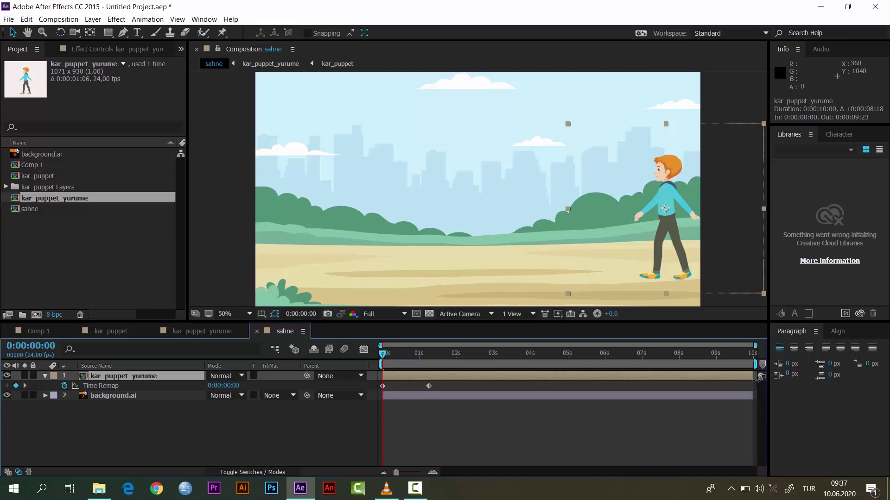
Preview the scene, check a later pose, and return to the start.
key("space")
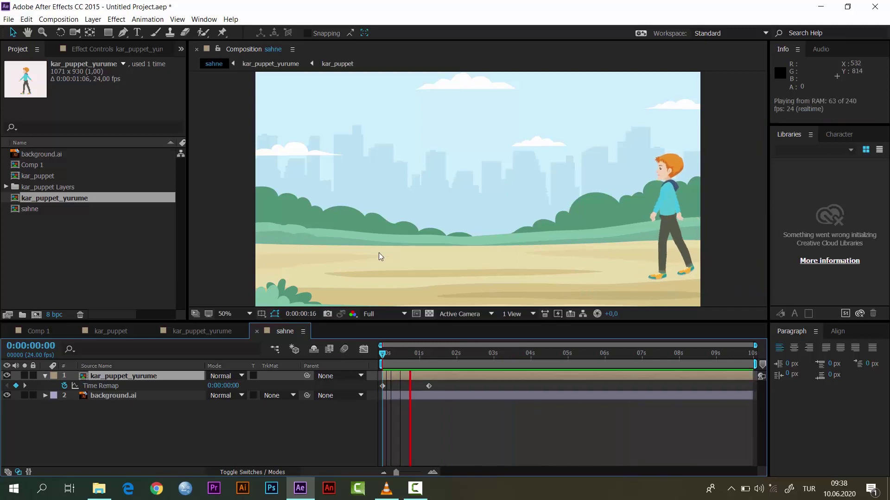
key("space")
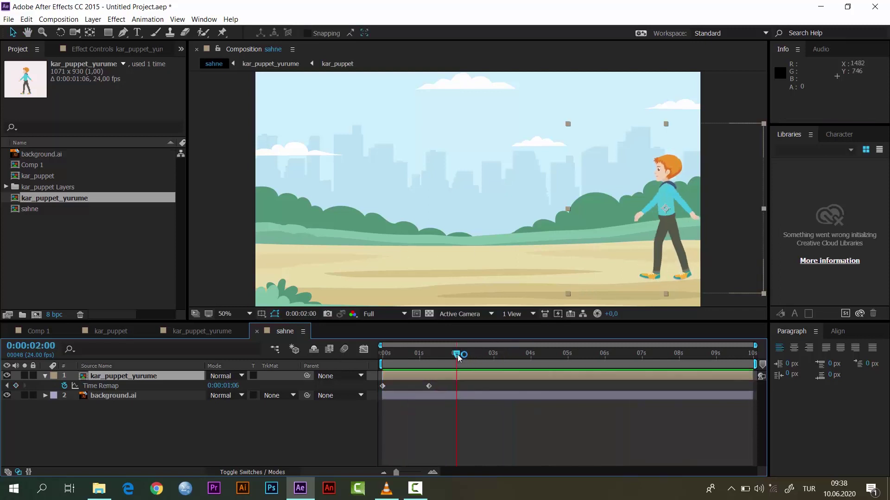
left_click(682, 354)
key("Home")
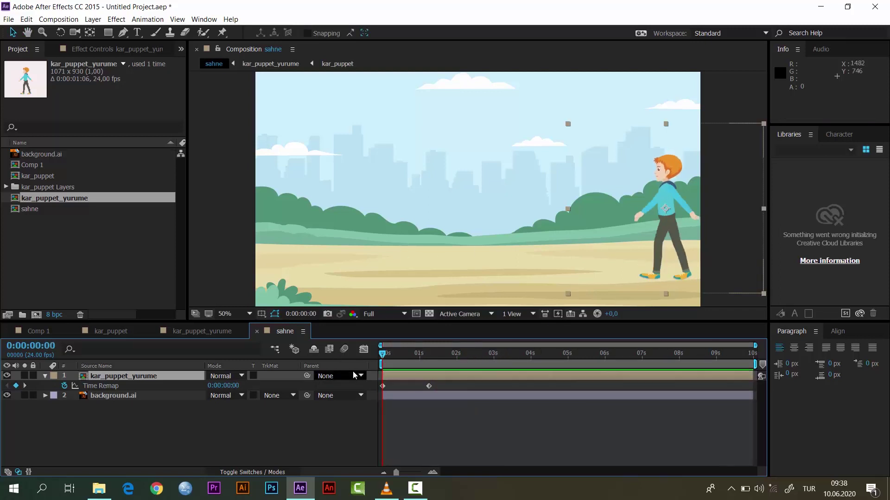
Add a loopOutDuration(type = "cycle", duration = 0) expression to the boy's Time Remap.
left_click(65, 386, "alt")
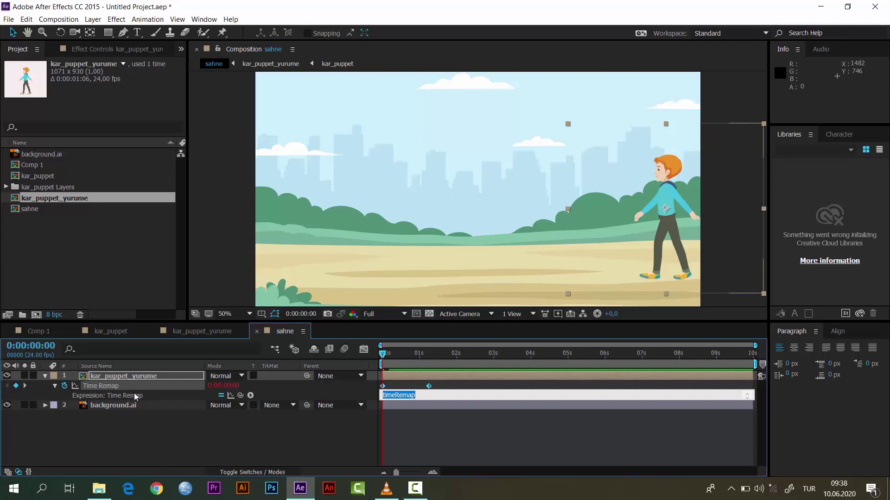
left_click(251, 396)
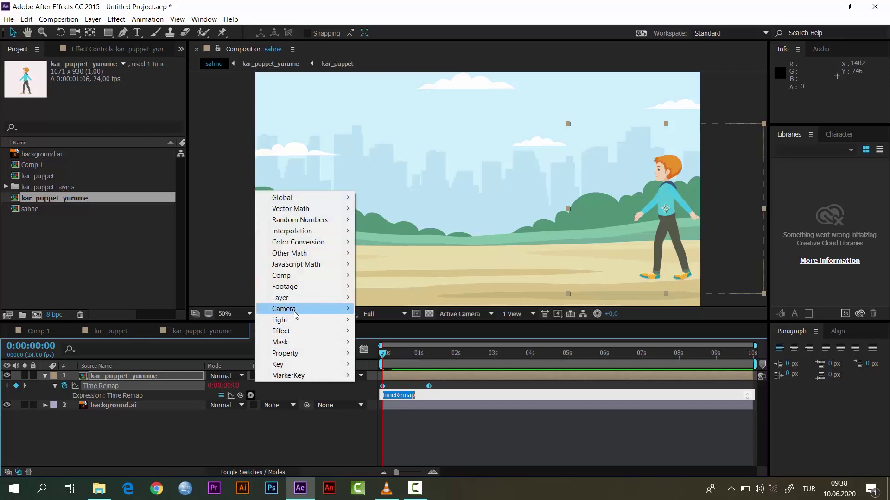
mouse_move(319, 357)
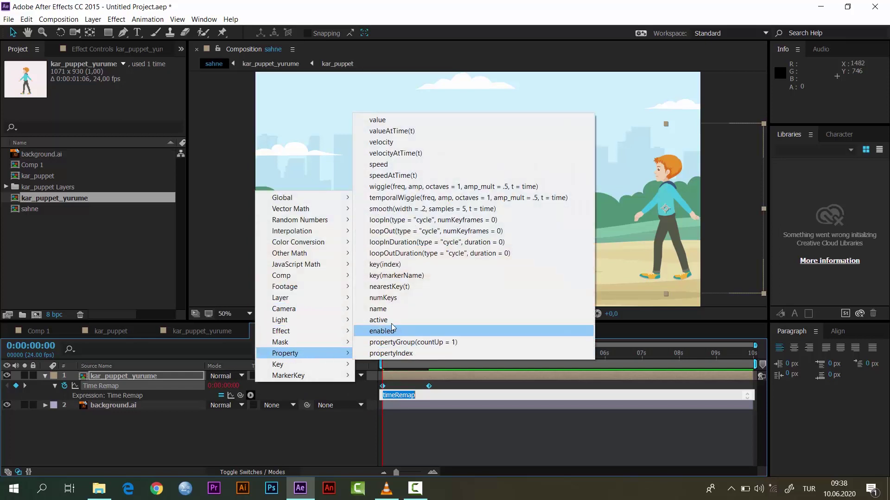
left_click(431, 253)
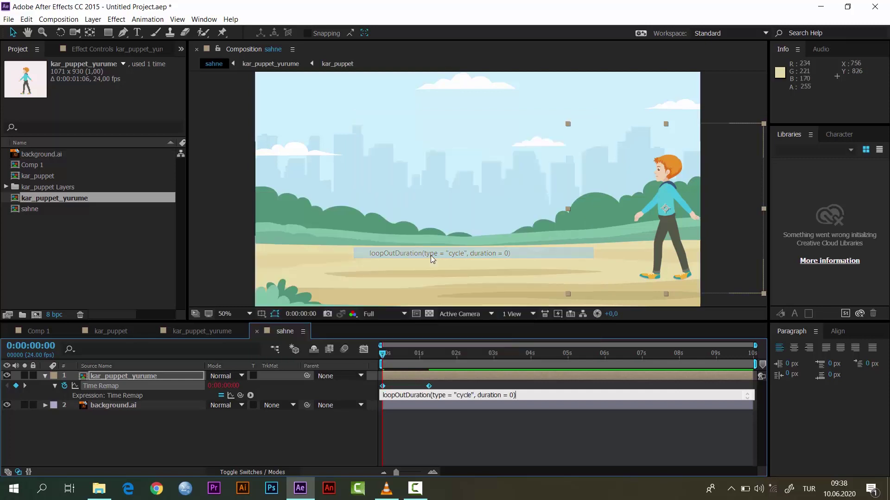
left_click(527, 433)
Preview the looping walk, return to the start, and collapse Time Remap.
left_click_drag(386, 354, 365, 365)
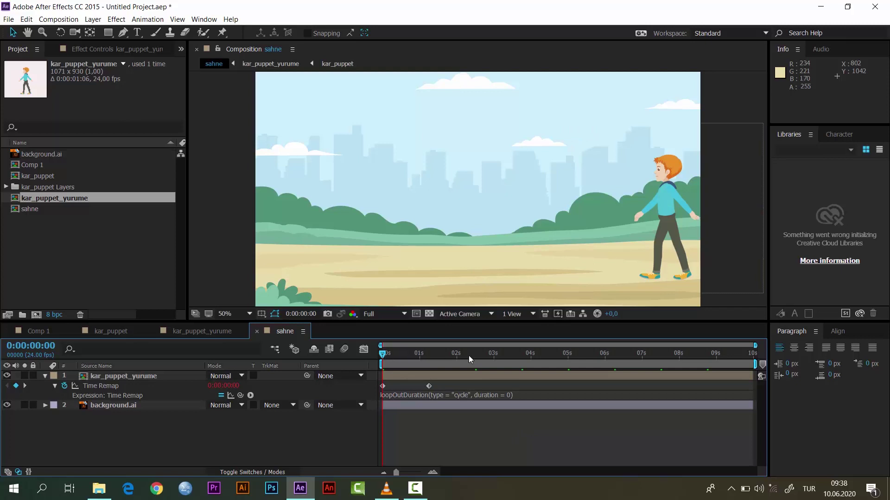
key("space")
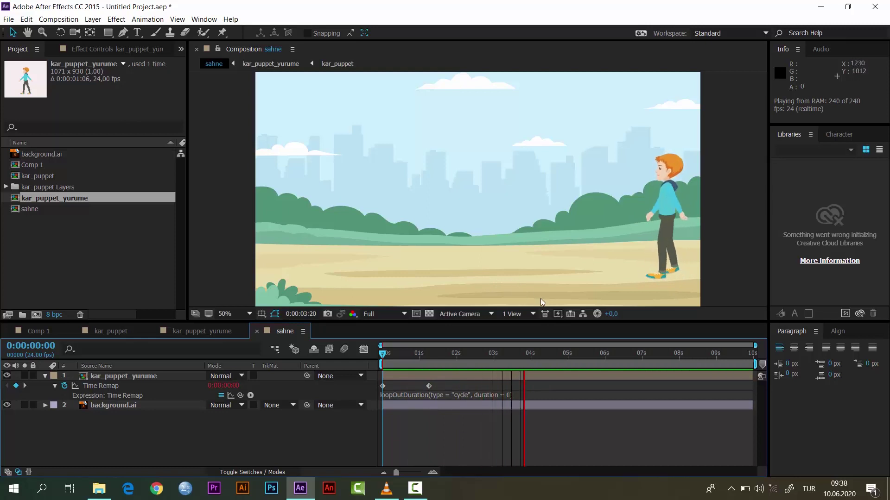
left_click(544, 357)
key("Home")
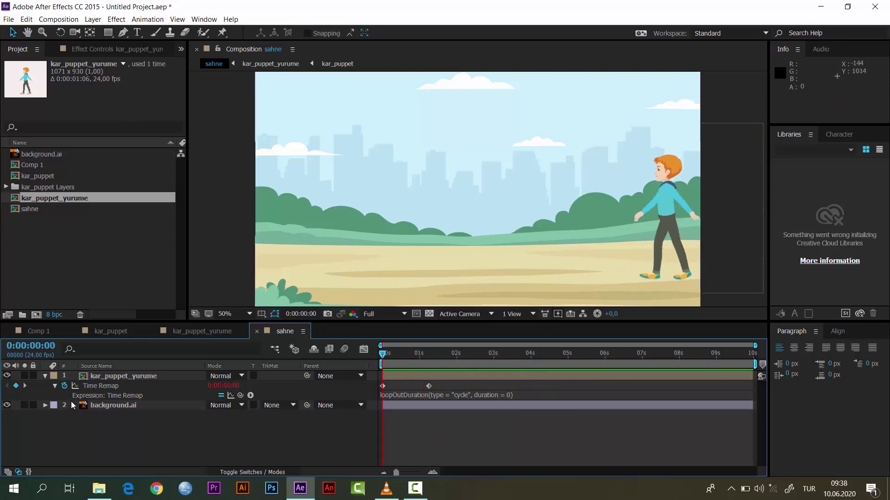
left_click(54, 386)
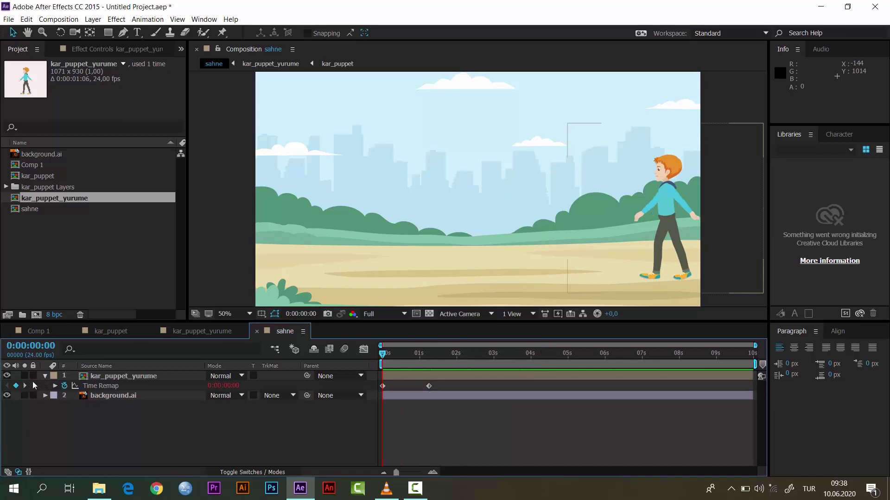
Move the boy off the right edge to 2064,624 and set a Position keyframe at 0s.
left_click(44, 376)
left_click(45, 376)
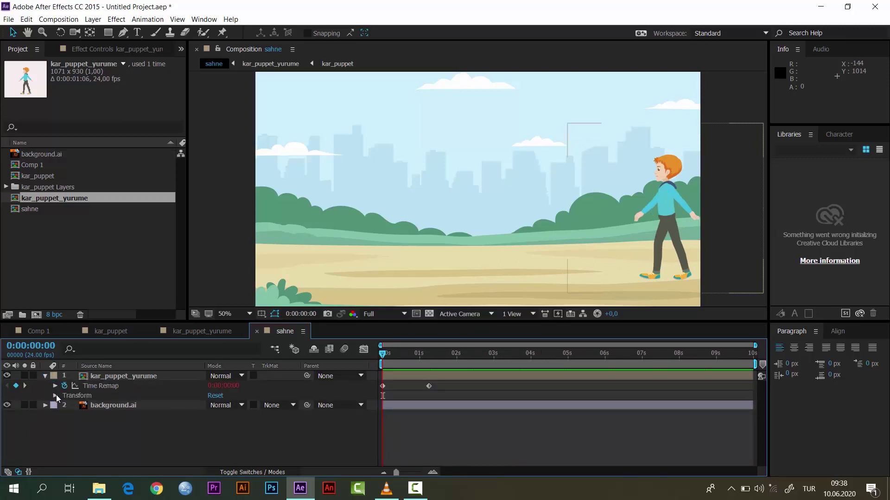
left_click(55, 395)
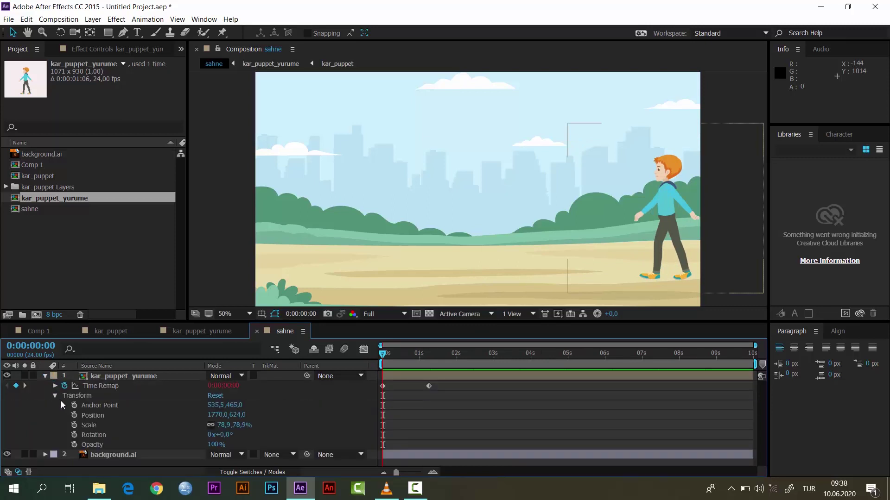
left_click(664, 213)
left_click_drag(668, 217, 730, 216)
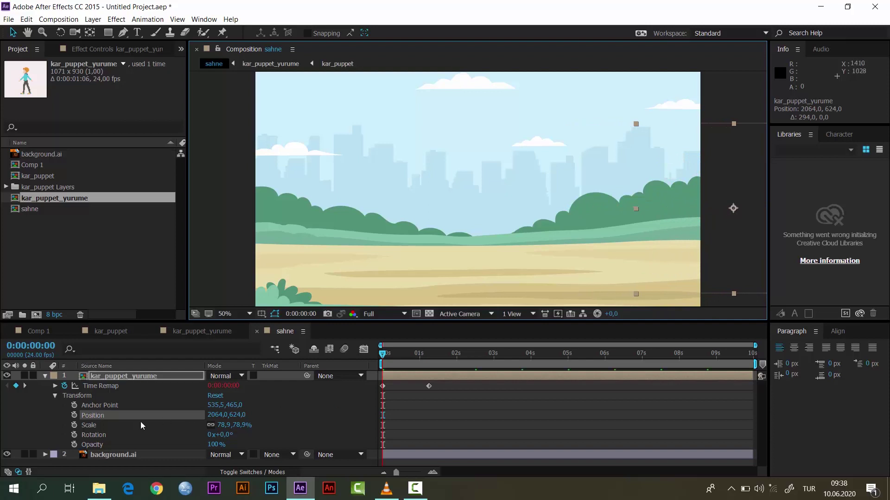
left_click(74, 415)
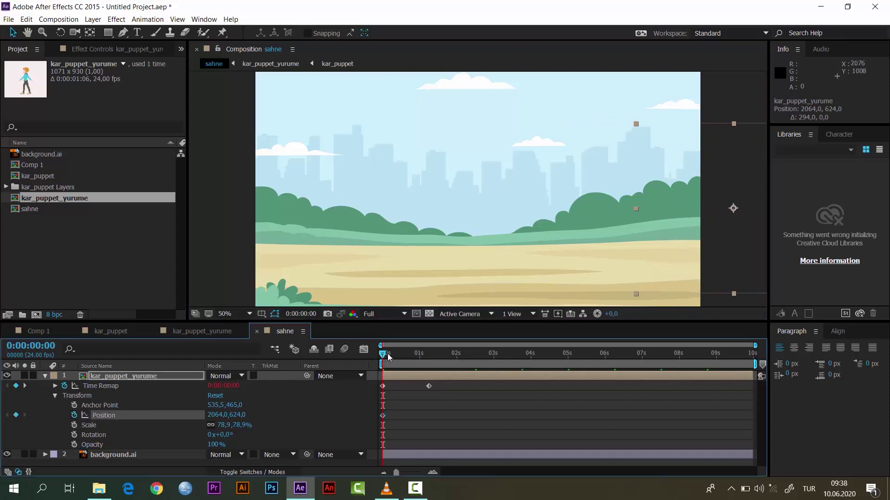
At 5 seconds, move the boy off the left edge to -170,624, then preview the walk.
left_click_drag(382, 354, 455, 356)
left_click_drag(512, 355, 566, 355)
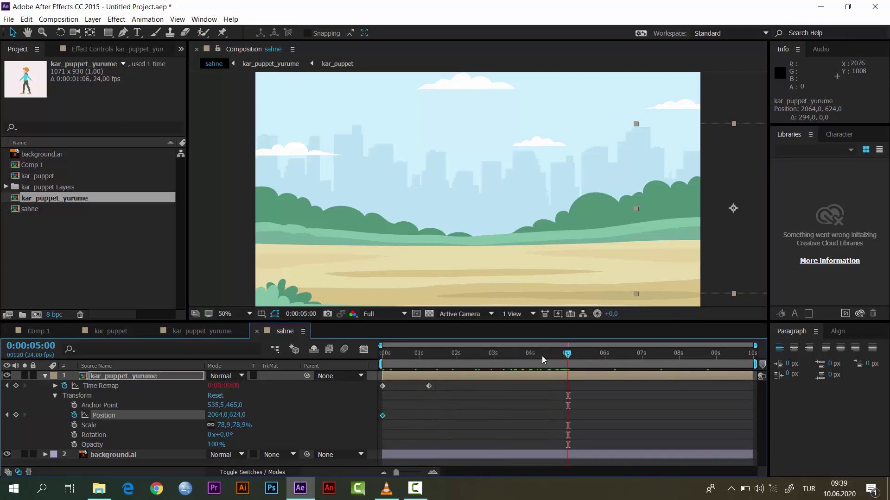
left_click_drag(713, 294, 247, 310)
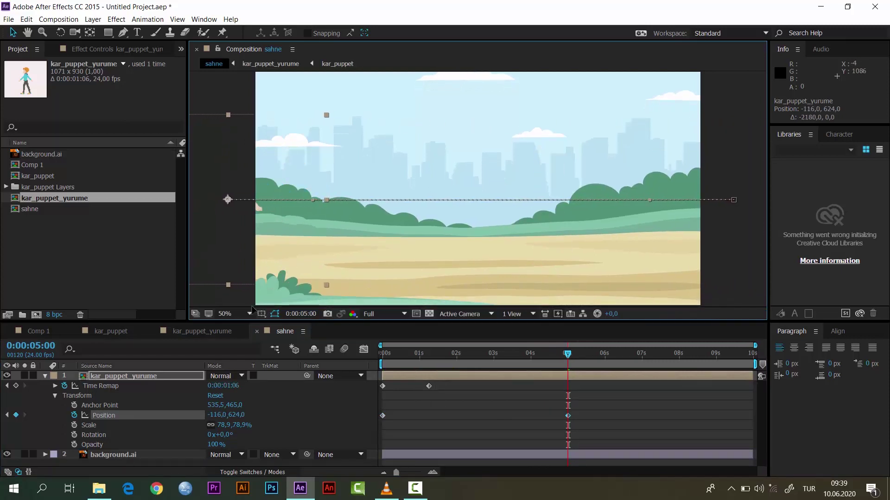
left_click_drag(246, 309, 242, 311)
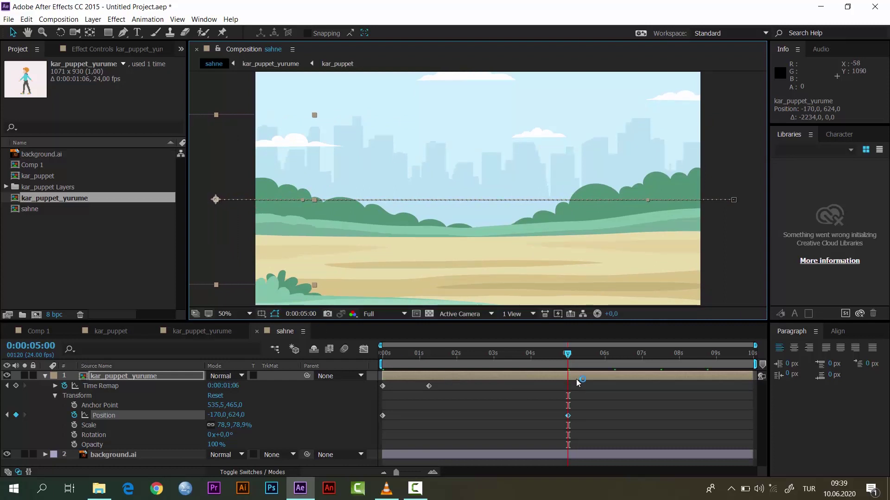
left_click_drag(442, 355, 357, 350)
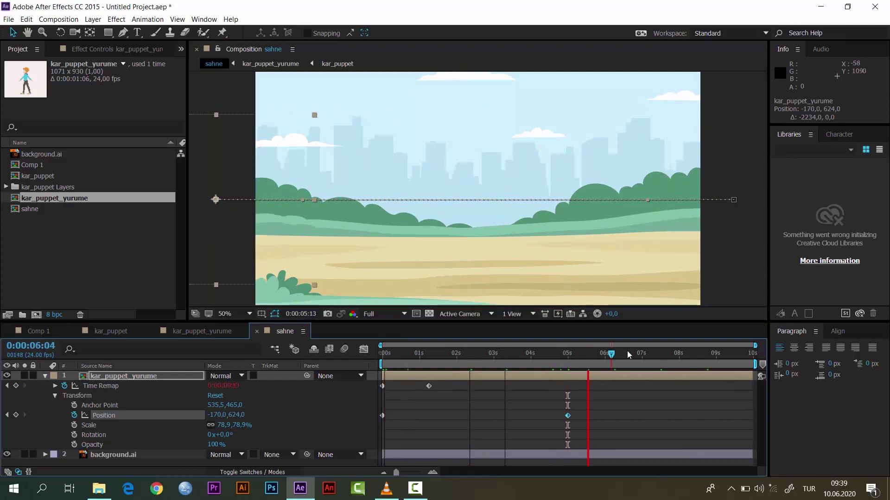
key("space")
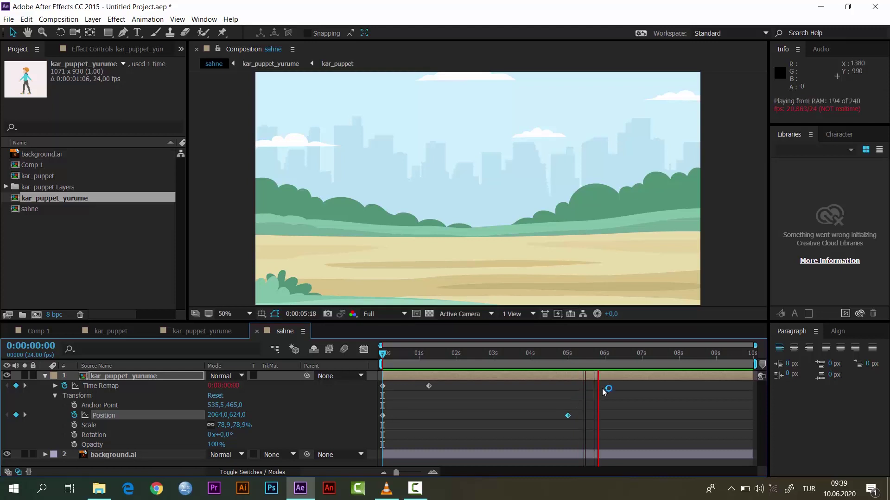
Move the end Position keyframe to about 8 seconds and preview the slower walk.
left_click(617, 354)
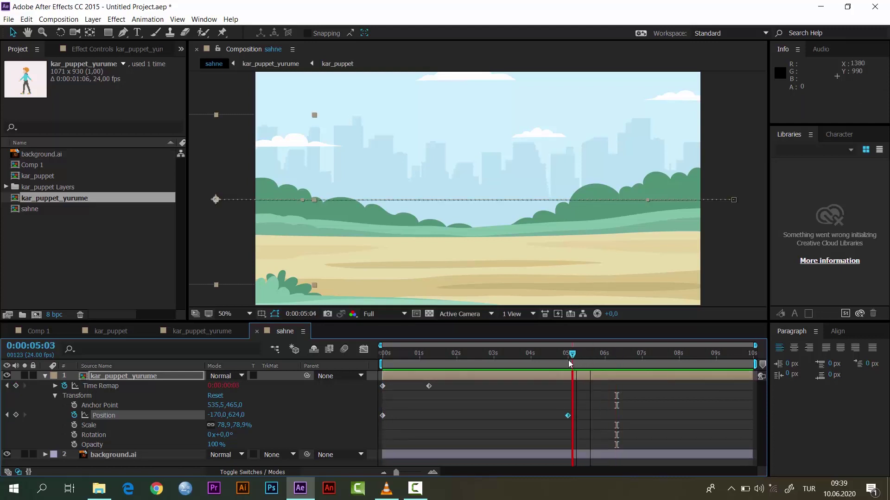
left_click_drag(584, 360, 563, 360)
left_click_drag(569, 415, 679, 425)
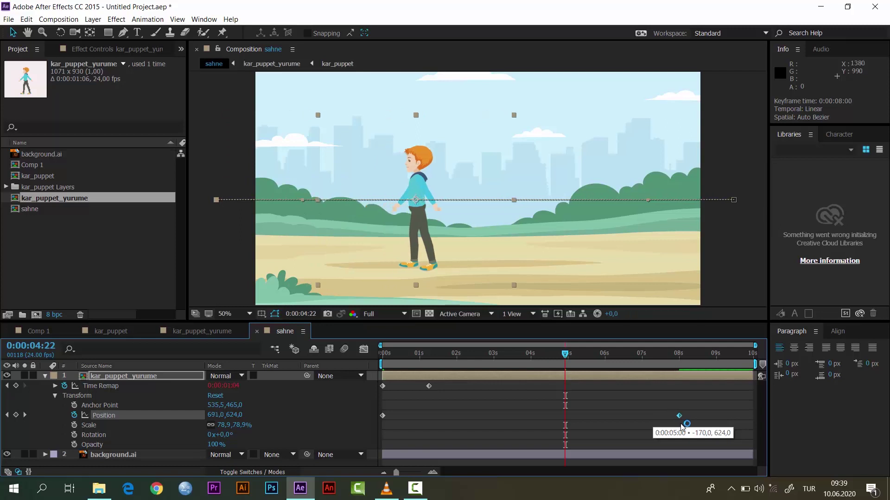
key("Home")
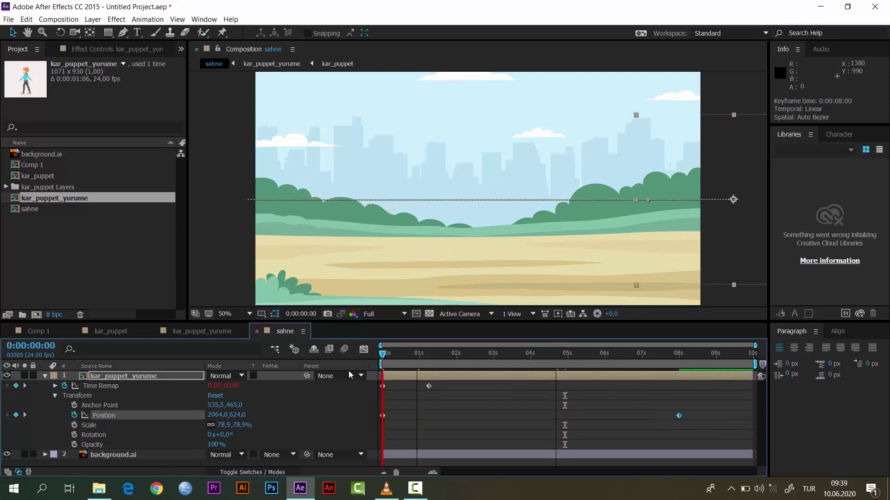
key("space")
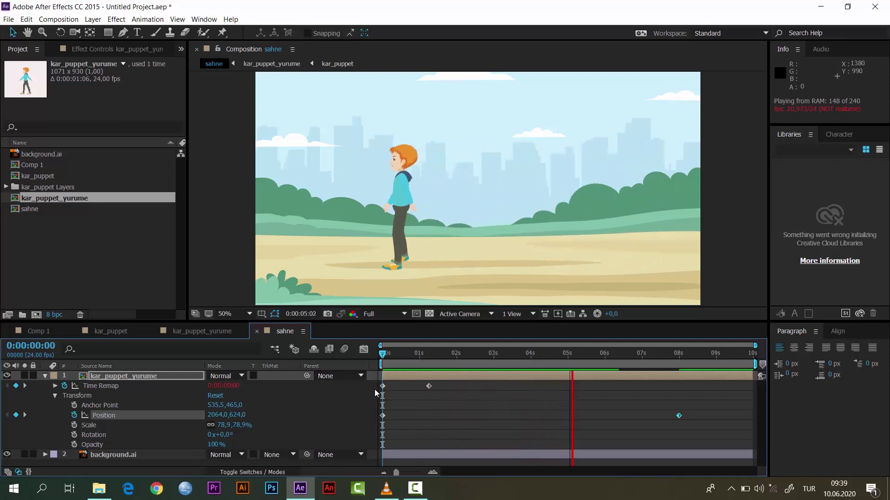
key("space")
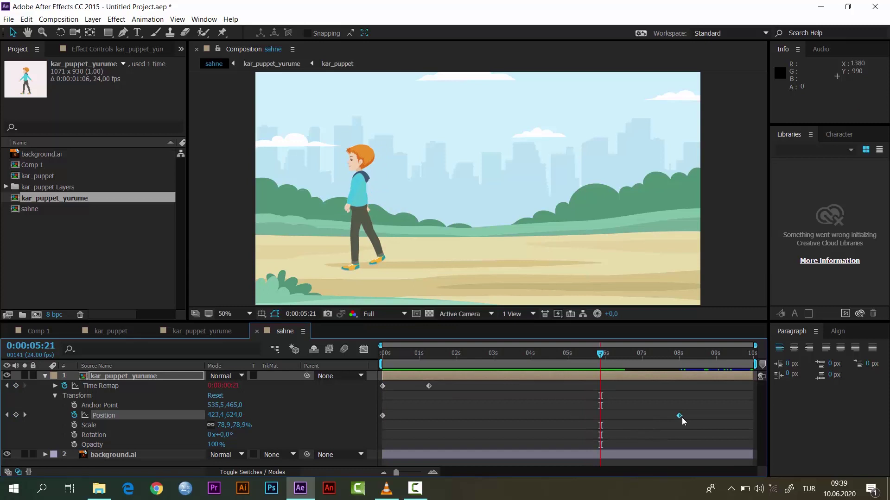
Move the end Position keyframe to about 0:00:09:20 and preview from the start.
left_click_drag(681, 418, 750, 419)
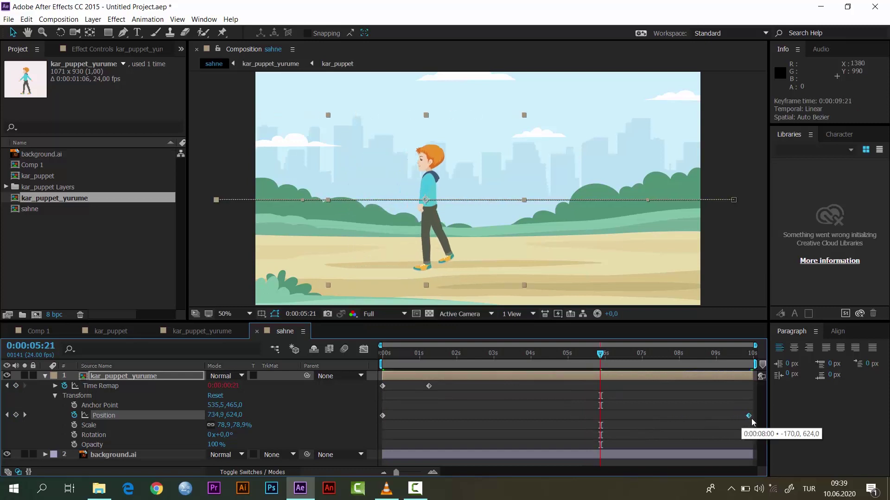
left_click_drag(601, 355, 465, 355)
key("Home")
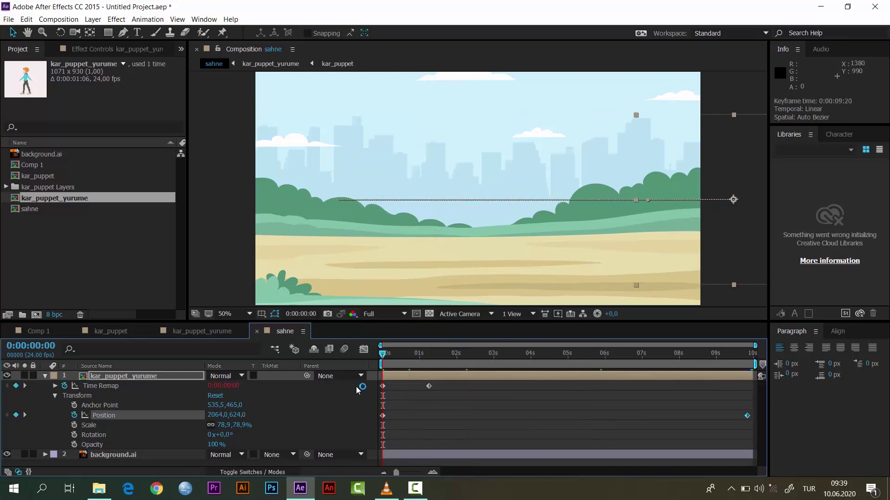
key("space")
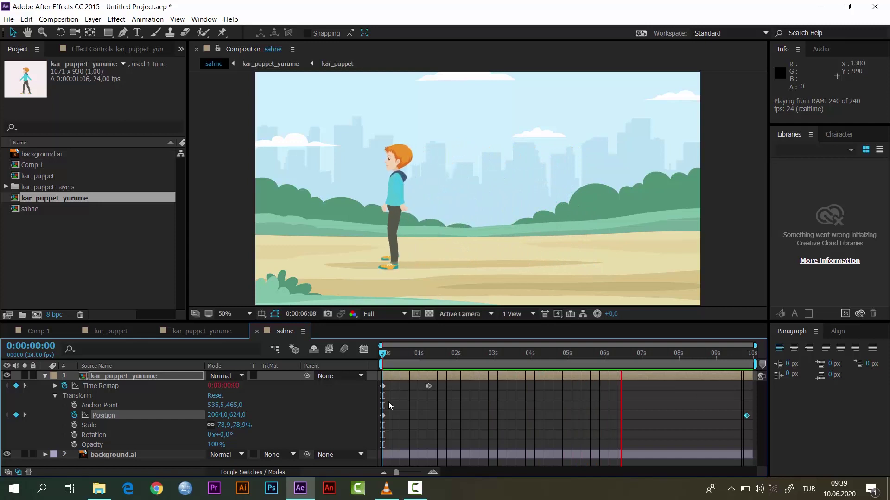
key("space")
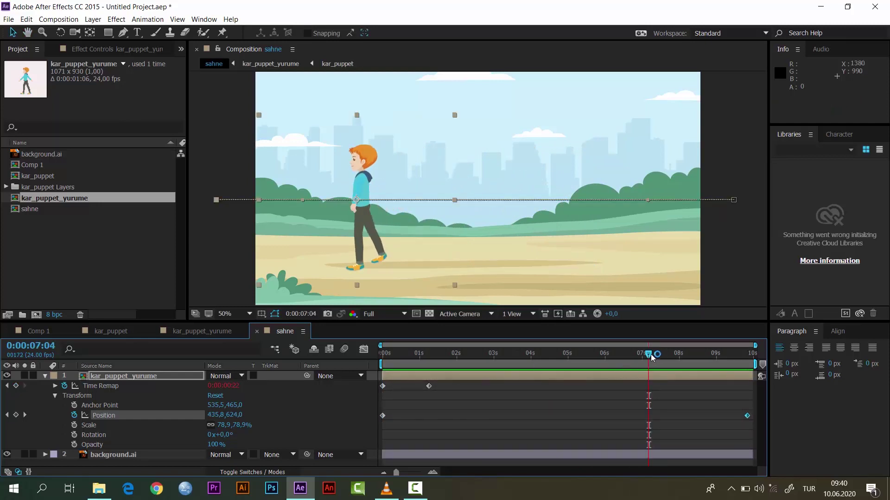
key("space")
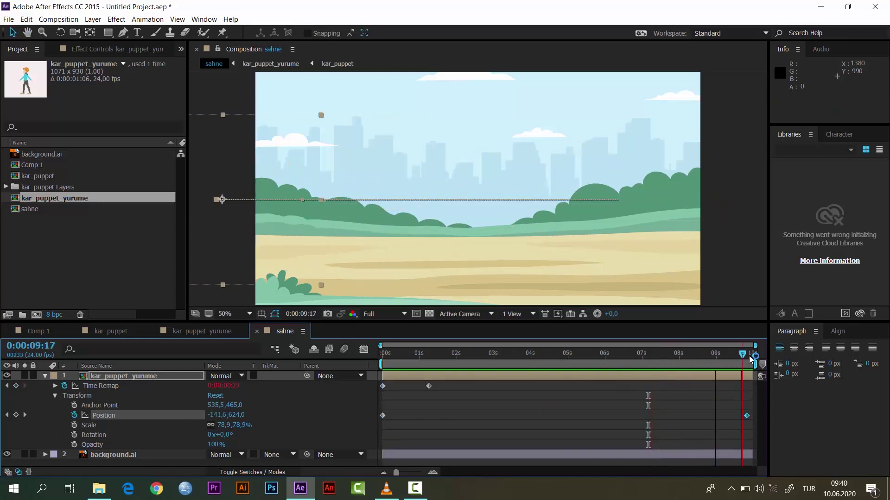
mouse_move(613, 374)
left_mouse_down()
mouse_move(418, 376)
mouse_move(560, 392)
mouse_move(513, 391)
left_mouse_up()
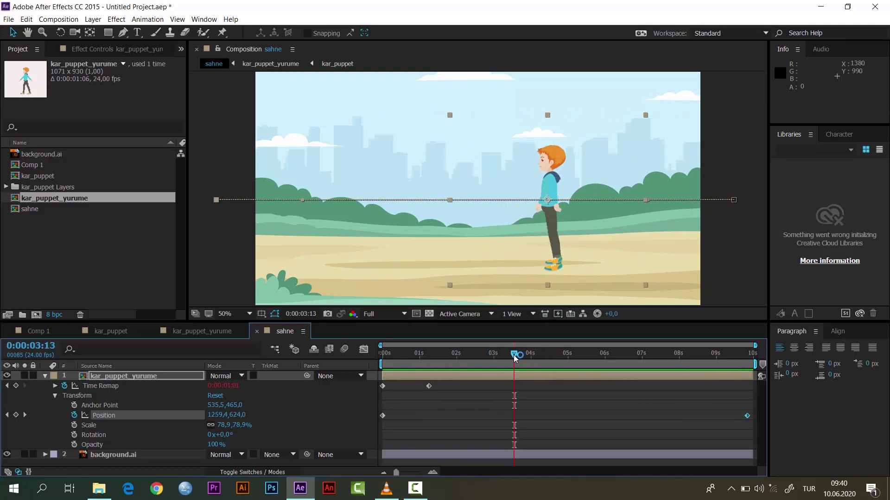
left_click_drag(470, 369, 383, 394)
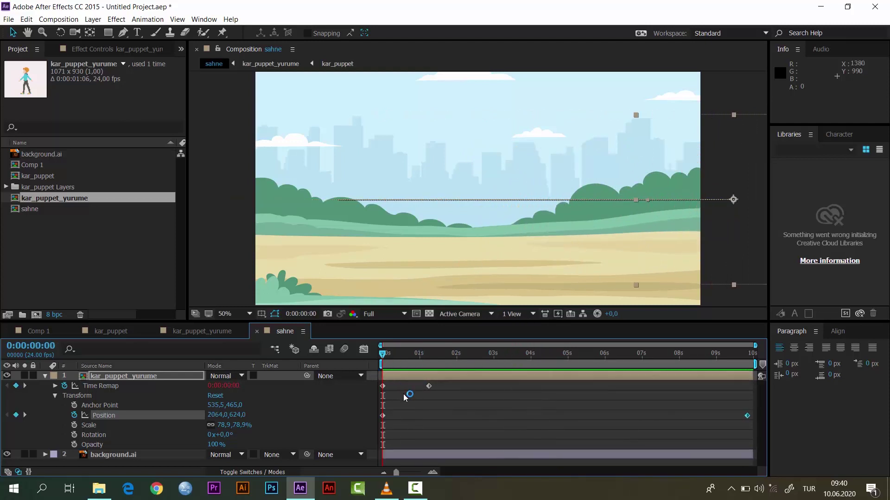
key("space")
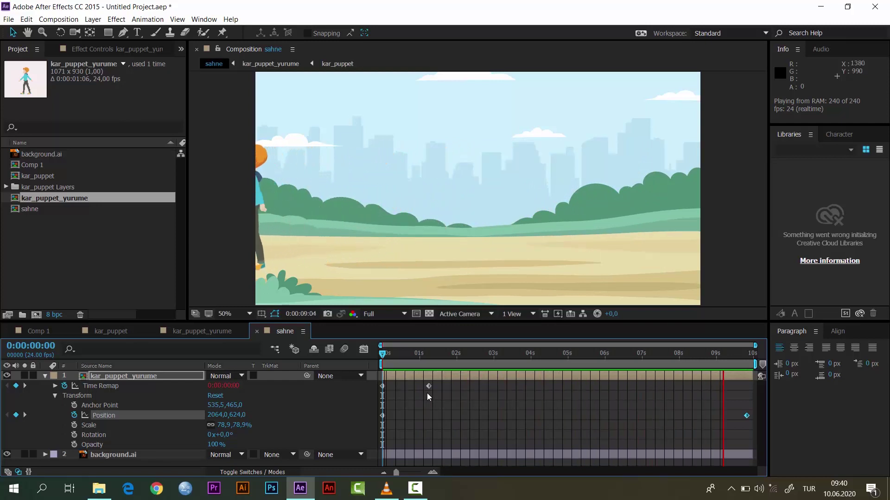
key("space")
key("space")
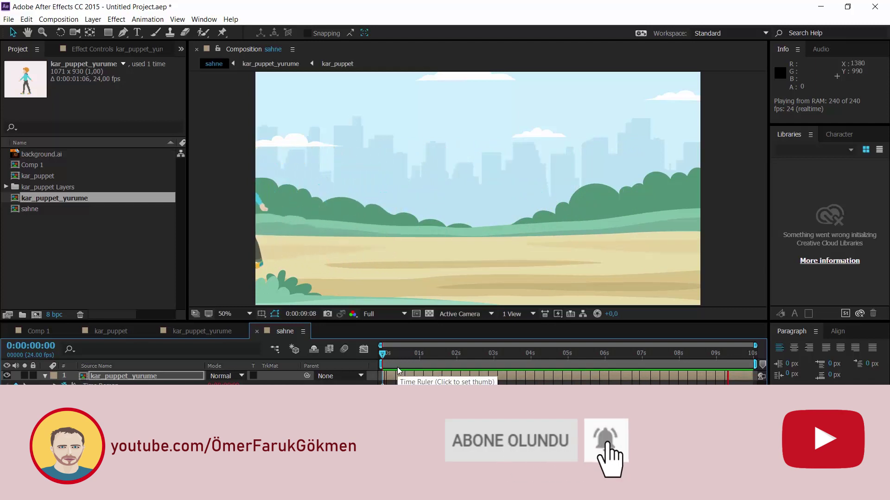
key("space")
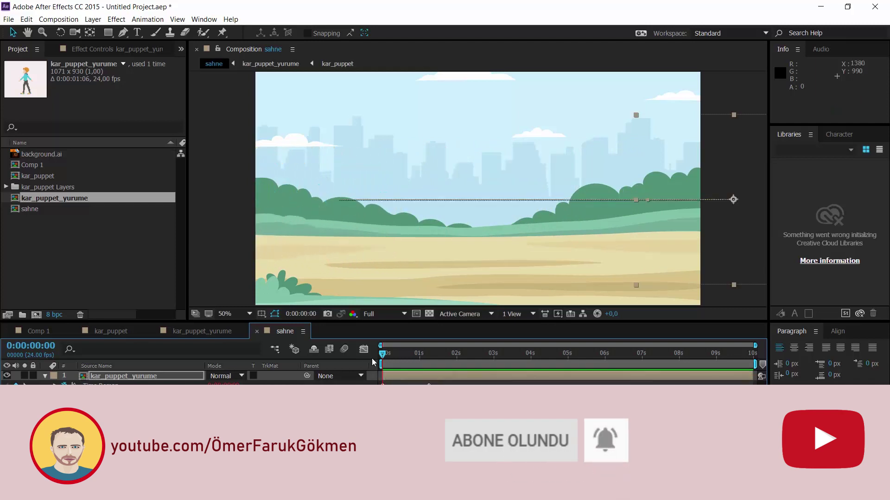